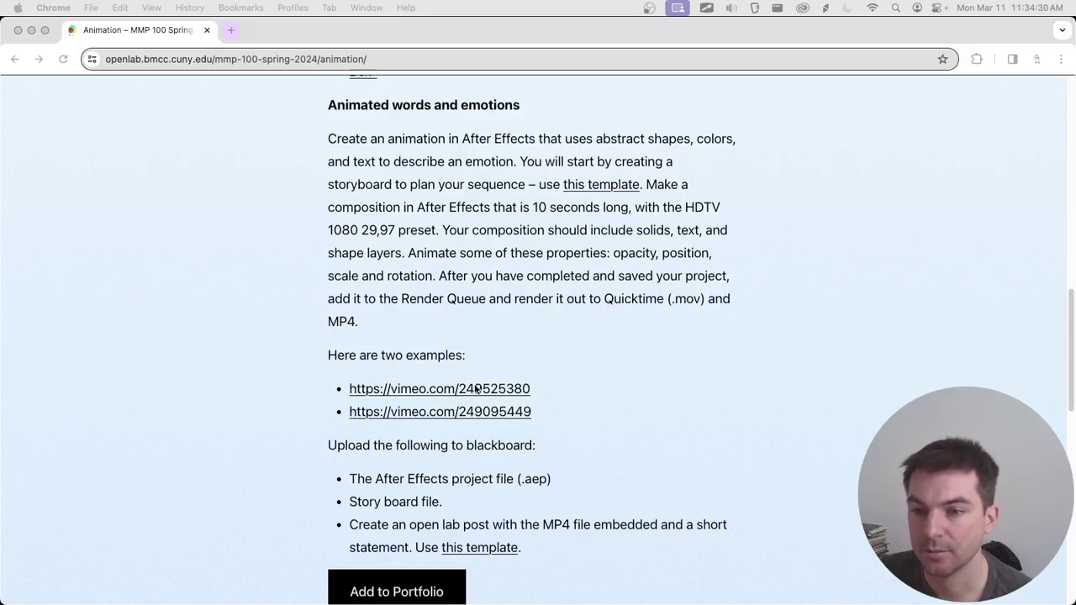
Review the Blackboard upload requirements of the animation assignment and open the linked template for the short statement.
scroll(476, 389, "down", 1)
left_click(356, 469)
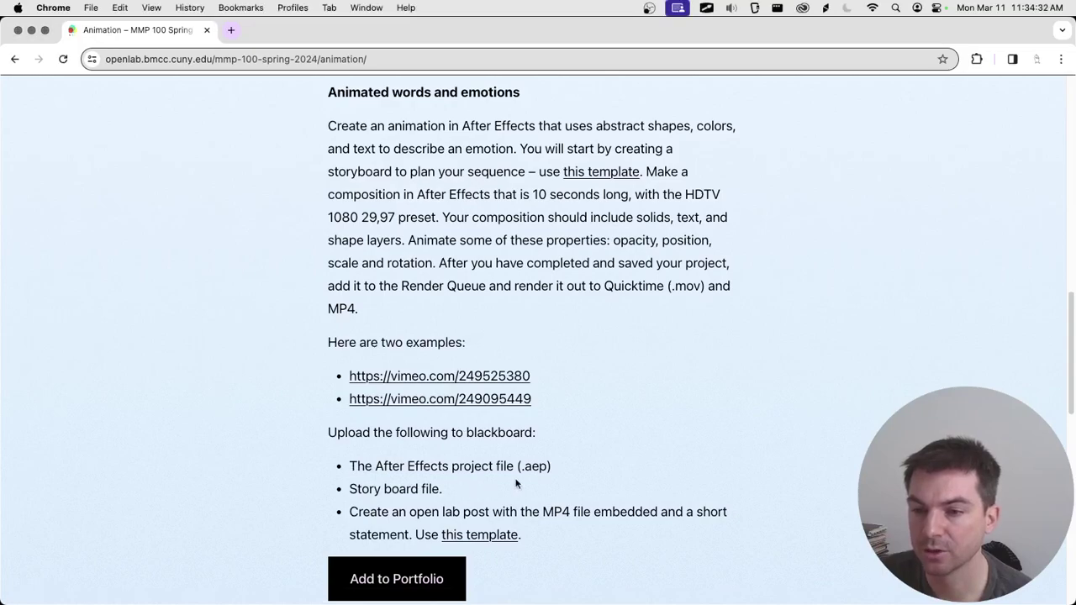
left_click_drag(555, 478, 444, 489)
left_click(363, 471)
left_click(456, 494)
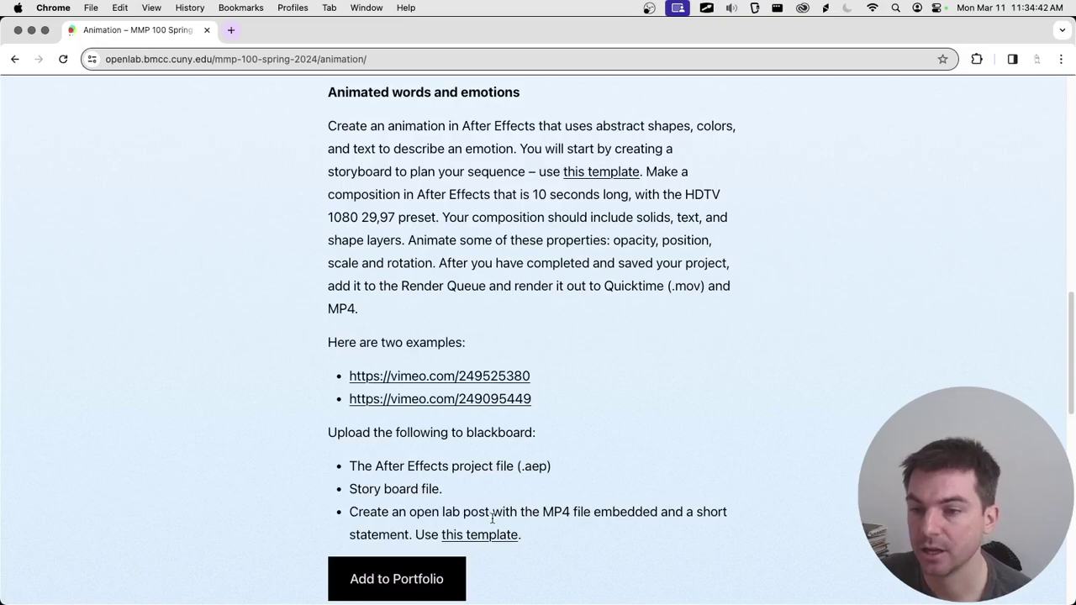
left_click(501, 543)
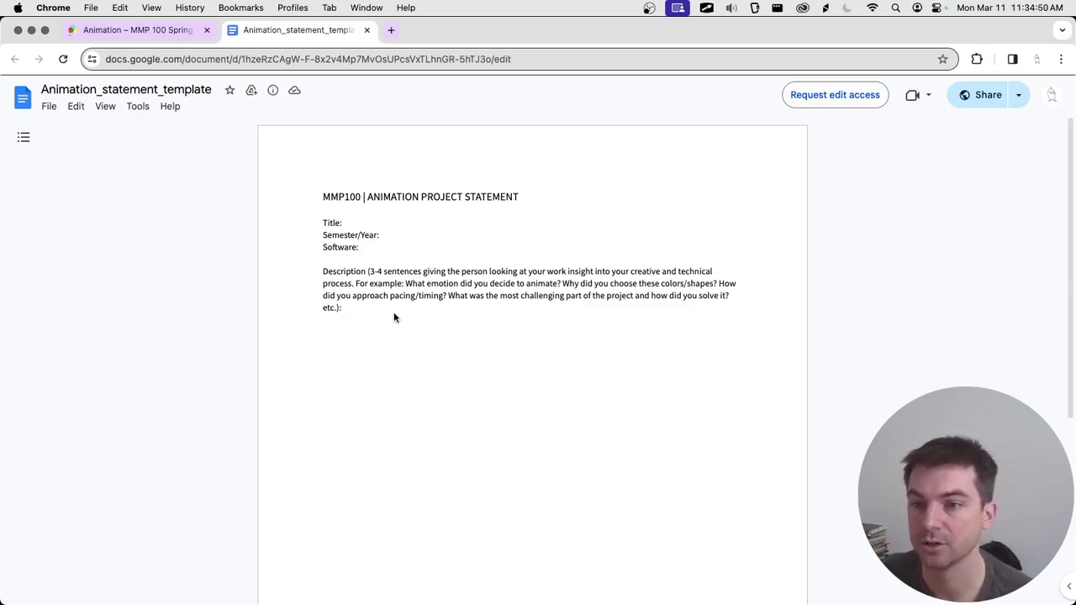
left_click(190, 34)
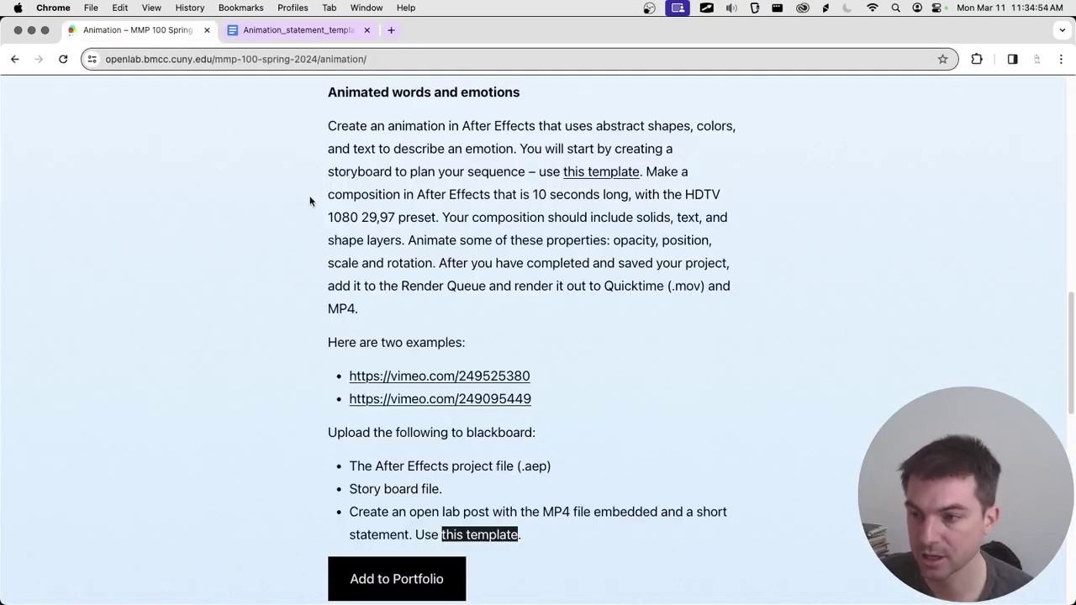
Switch to After Effects and export the main composition to the Adobe Media Encoder queue.
key("super+Tab")
key("super+Tab")
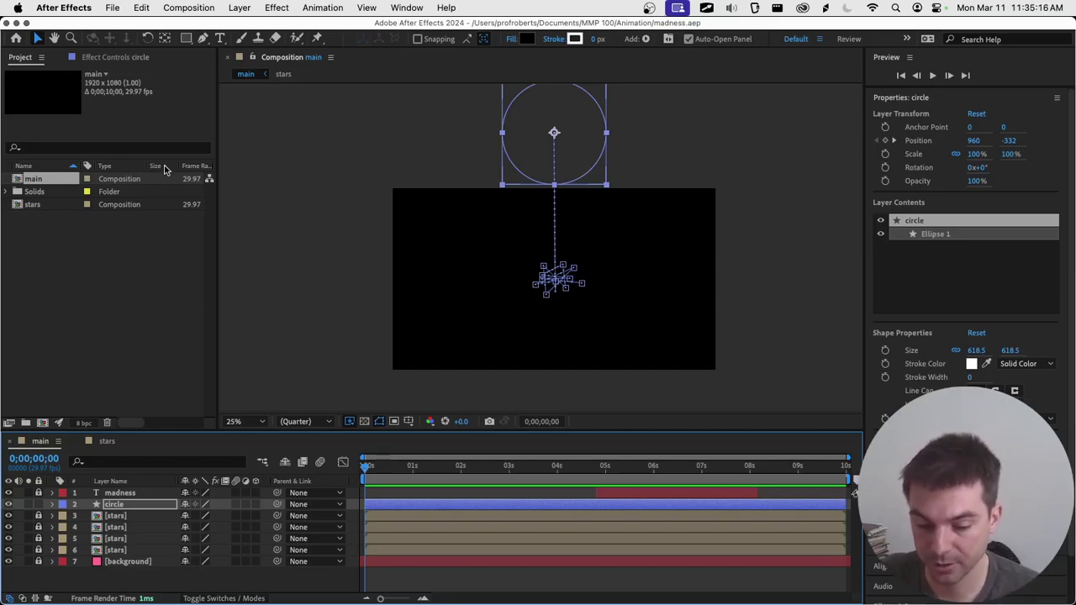
left_click(111, 9)
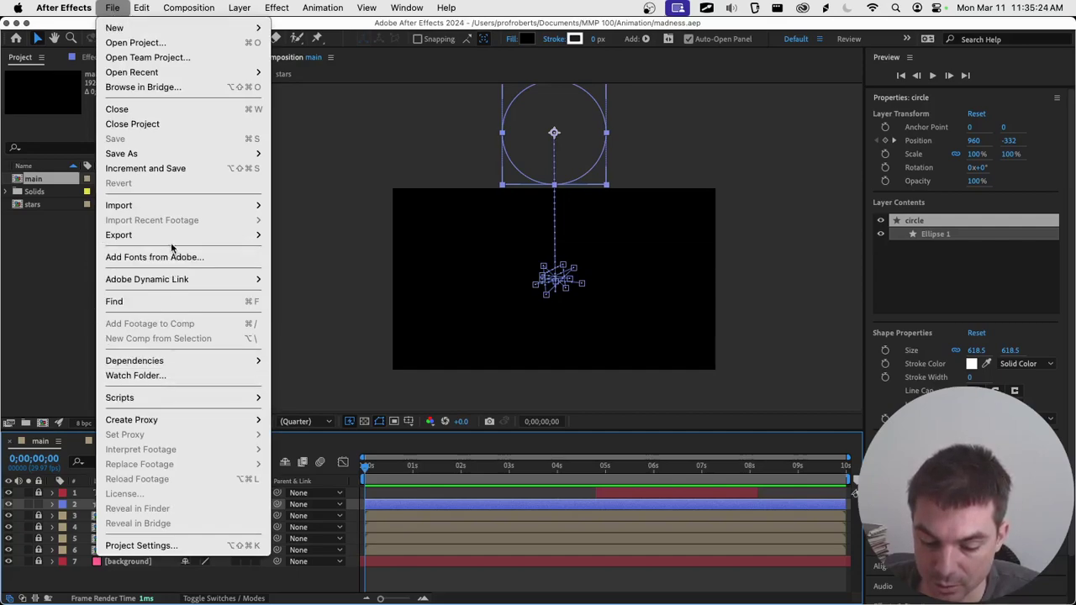
mouse_move(170, 242)
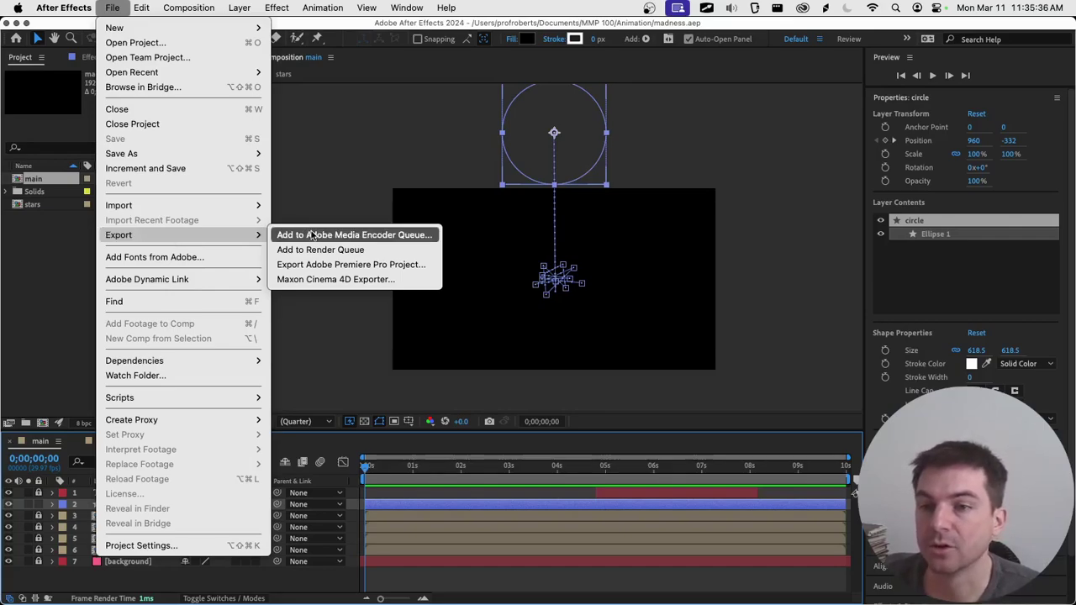
left_click(375, 235)
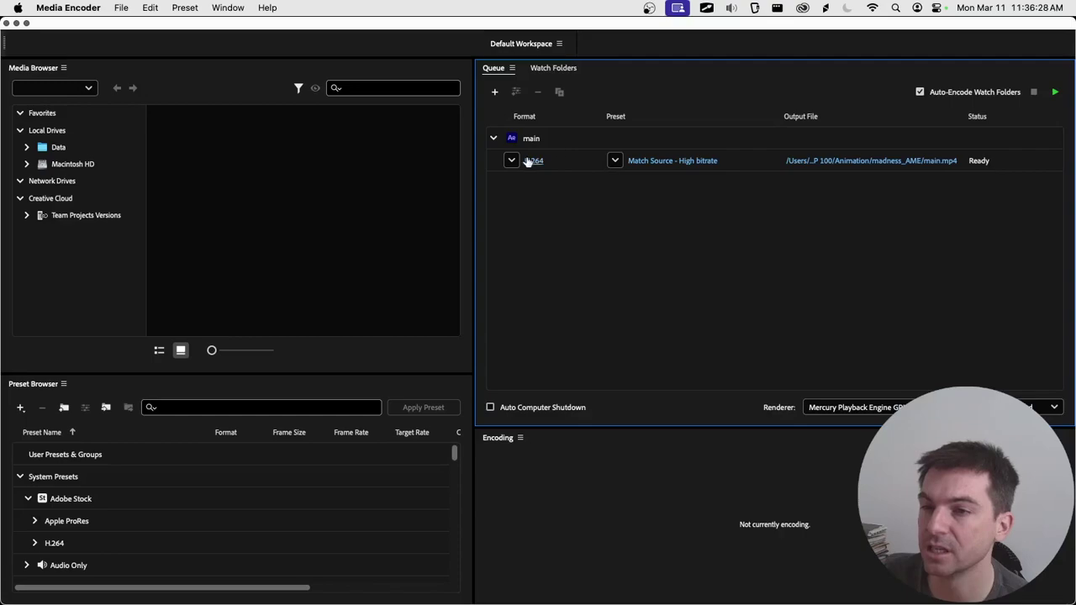
Examine the format, preset and output entry of the queued main composition.
left_click(494, 138)
left_click(493, 139)
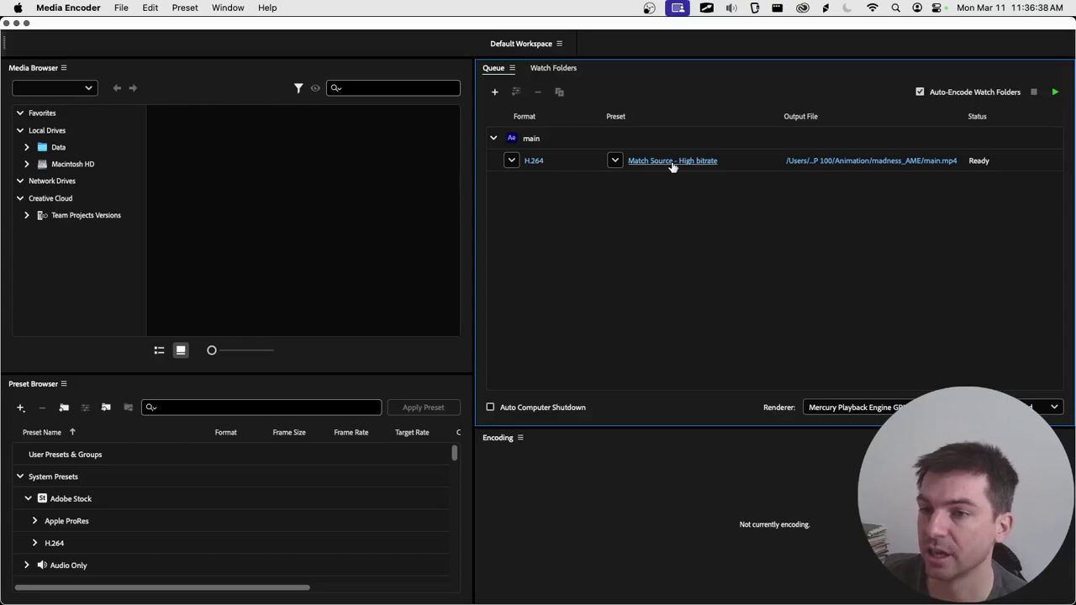
left_click(494, 138)
left_click(494, 138)
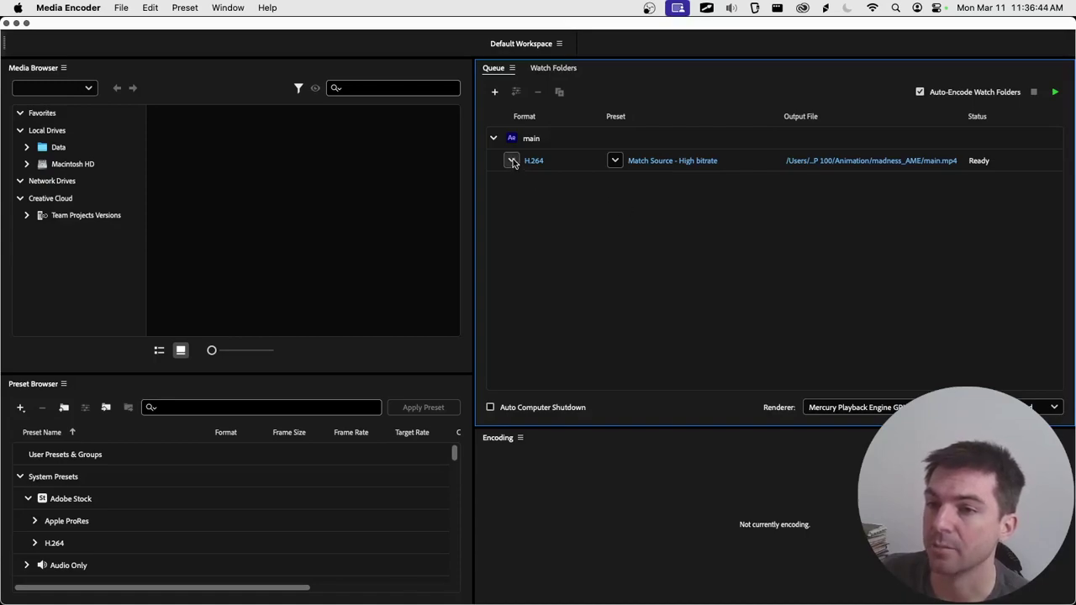
left_click(494, 140)
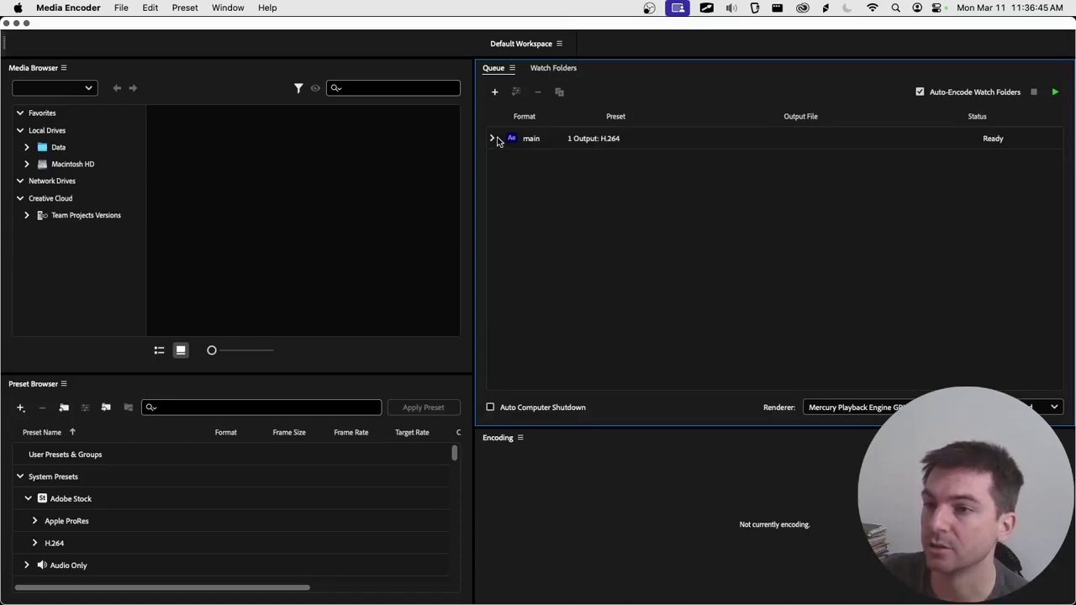
left_click(649, 143)
left_click(492, 139)
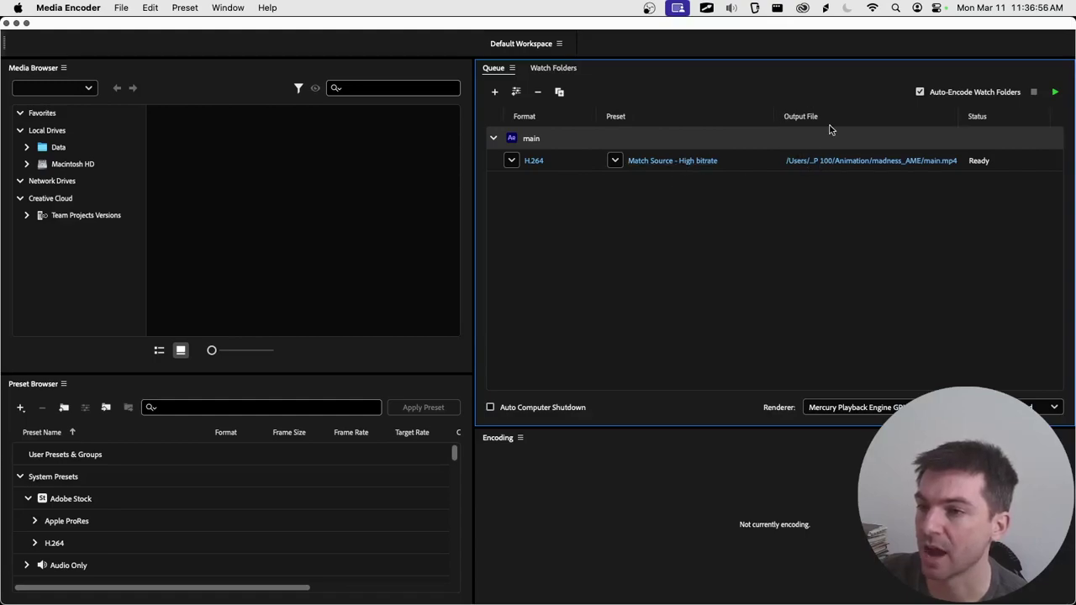
Save the output as main in MP4 format in the Animation folder of MMP 100, and render the queue.
left_click(810, 168)
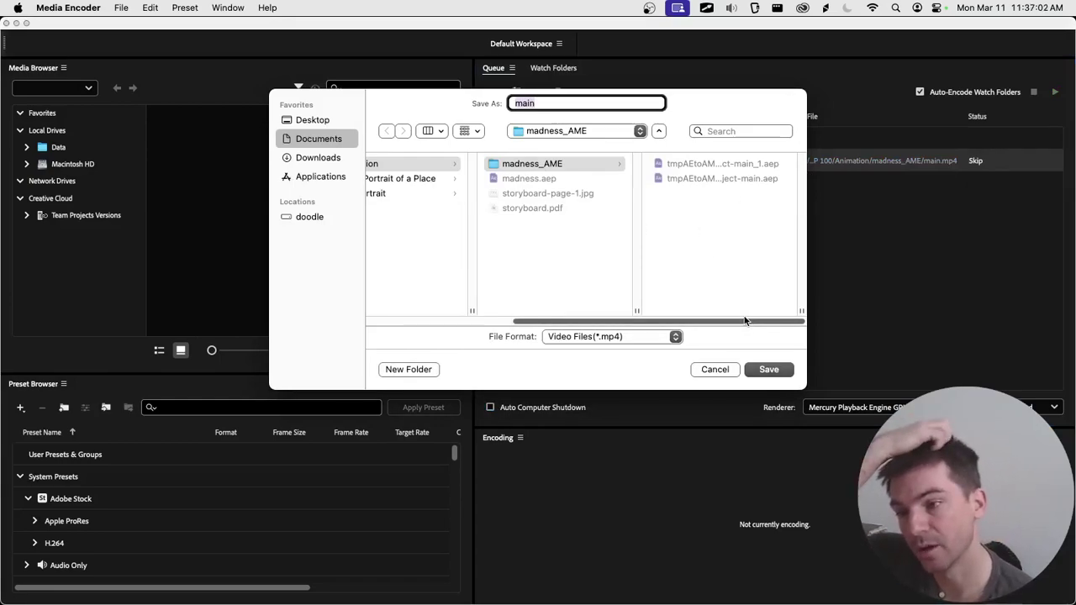
left_click(659, 133)
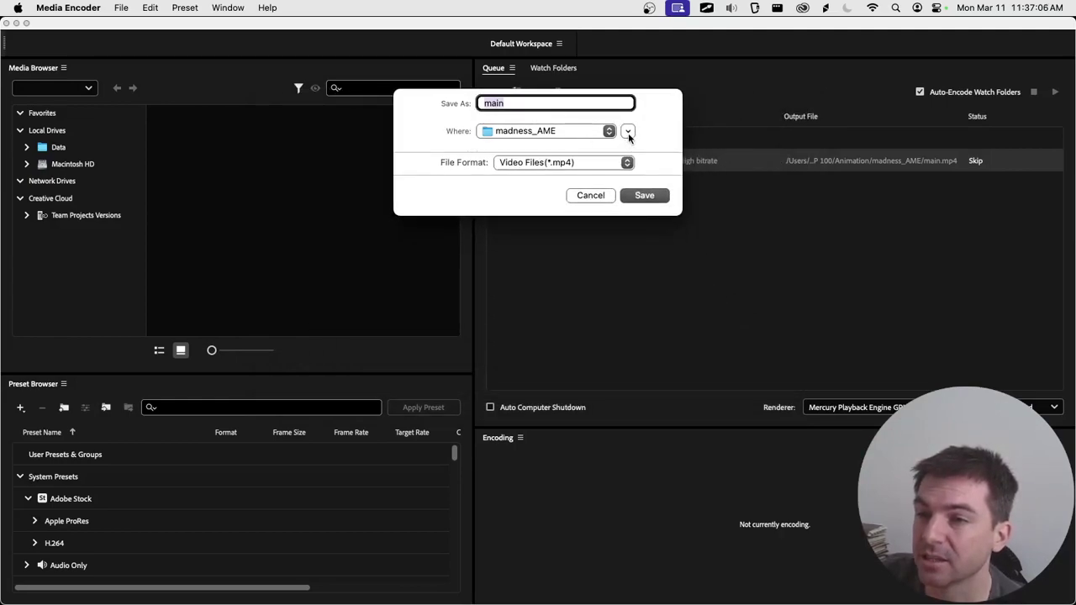
left_click(628, 133)
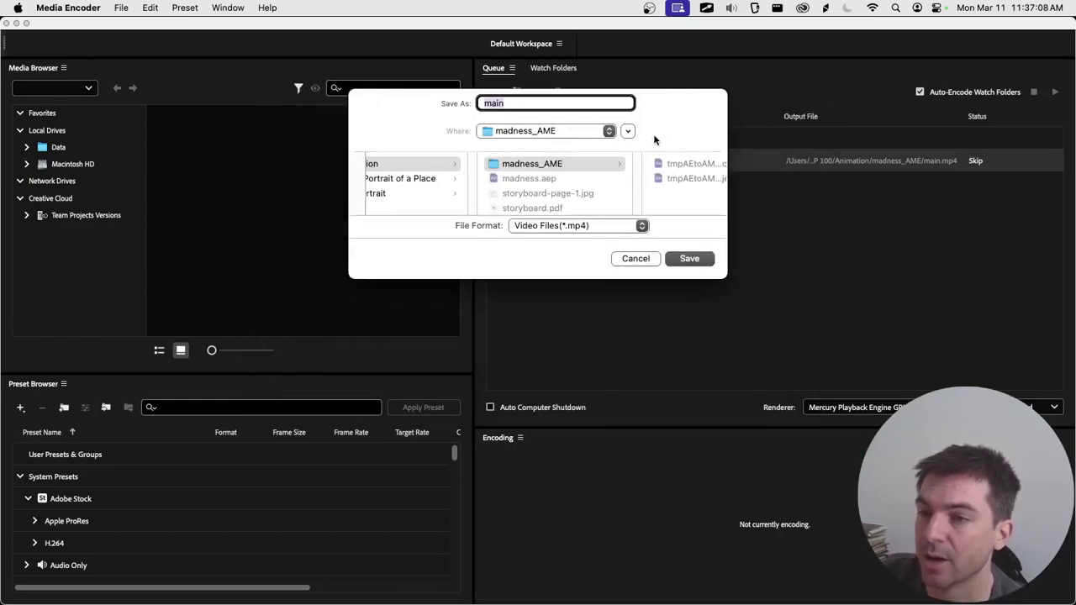
left_click(628, 132)
left_click_drag(570, 330, 427, 320)
left_click(450, 193)
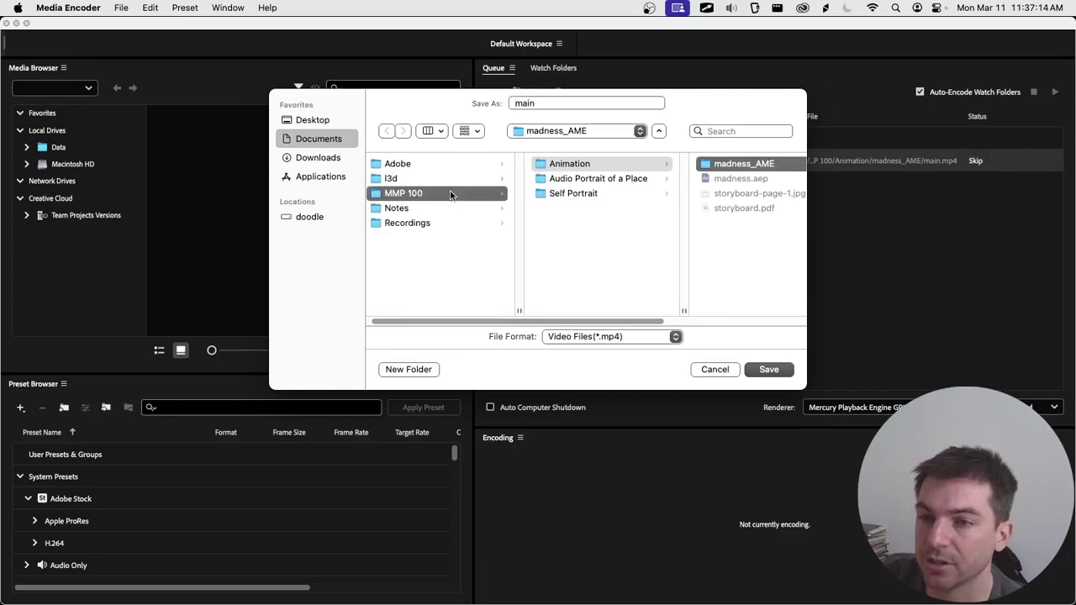
left_click(565, 167)
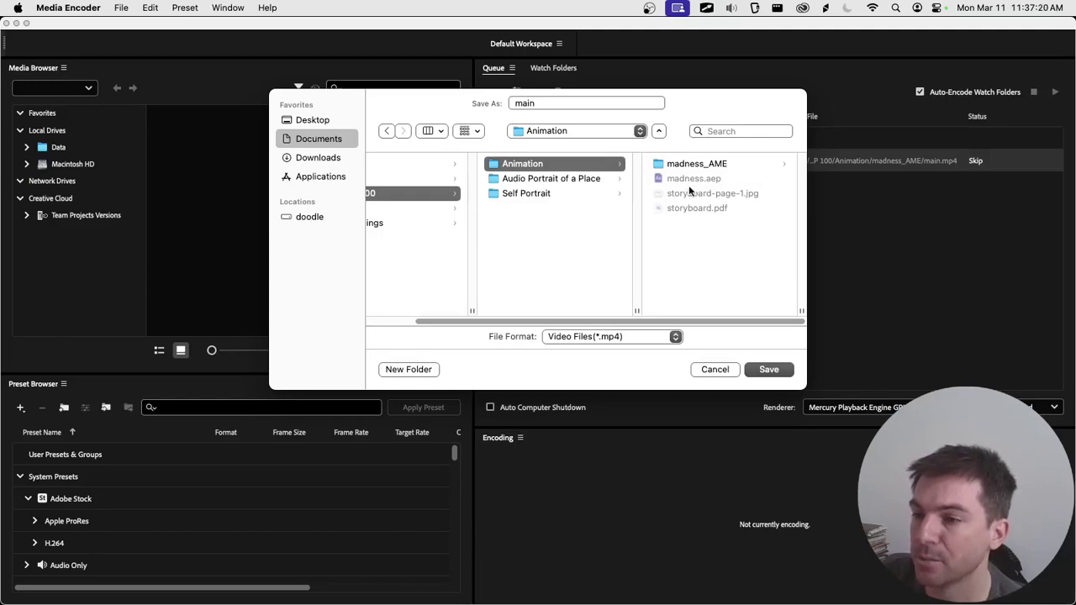
left_click(636, 337)
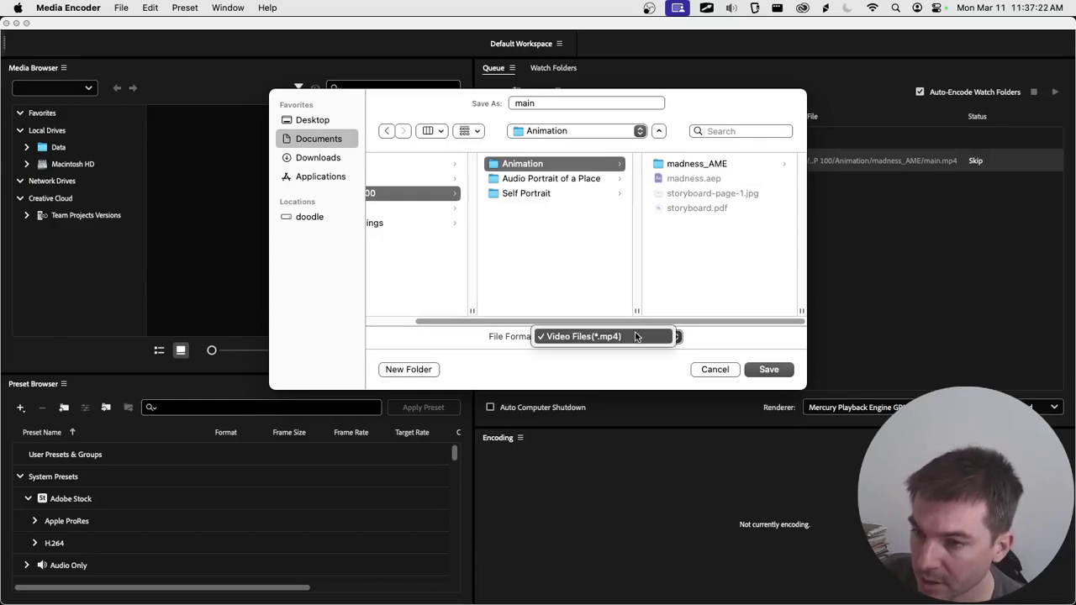
left_click(636, 336)
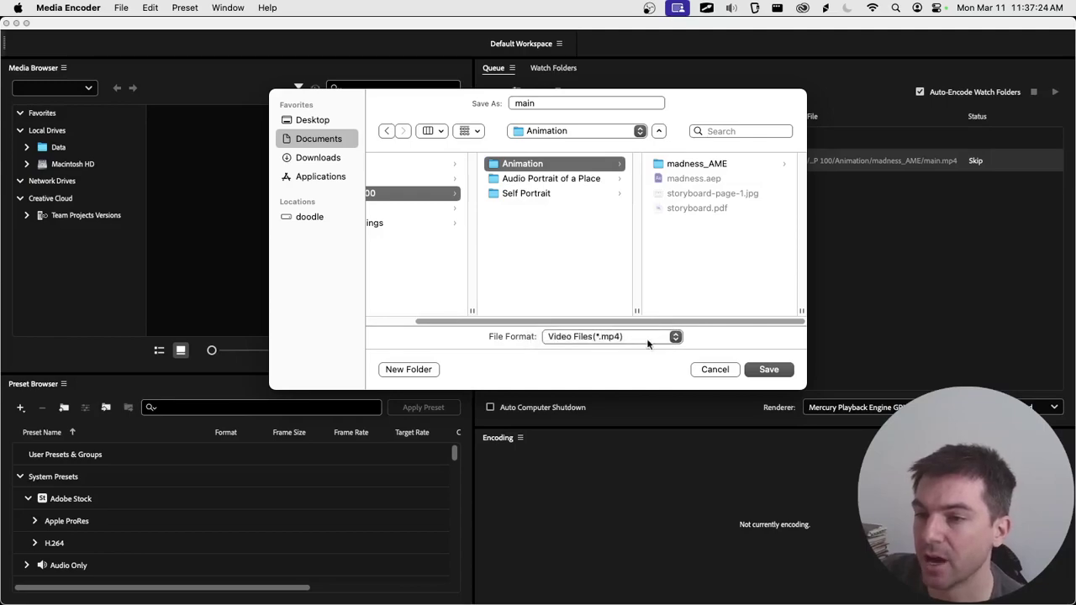
left_click(756, 369)
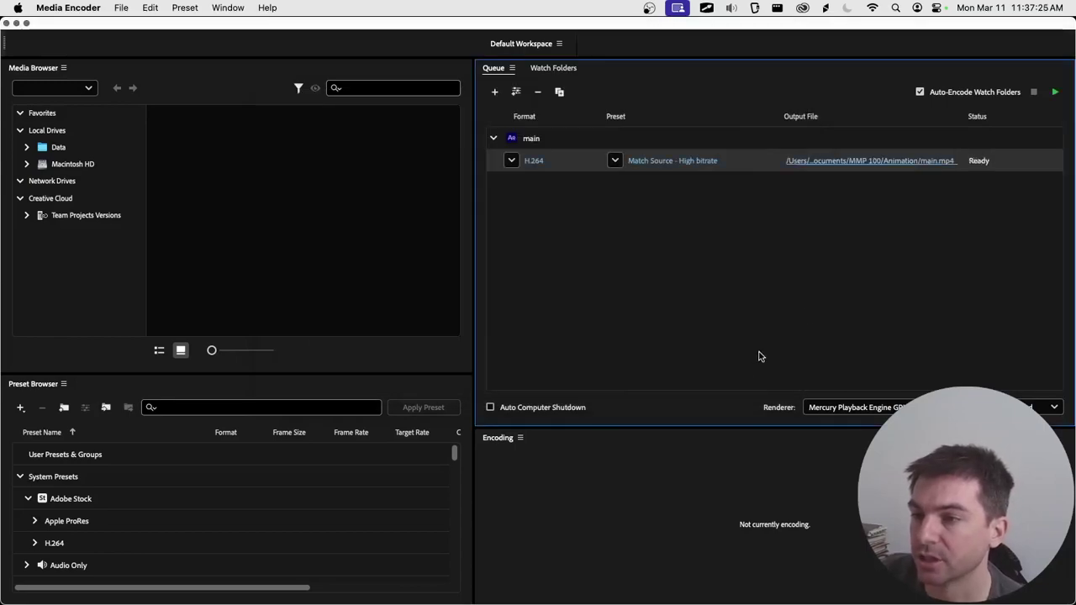
left_click(1056, 94)
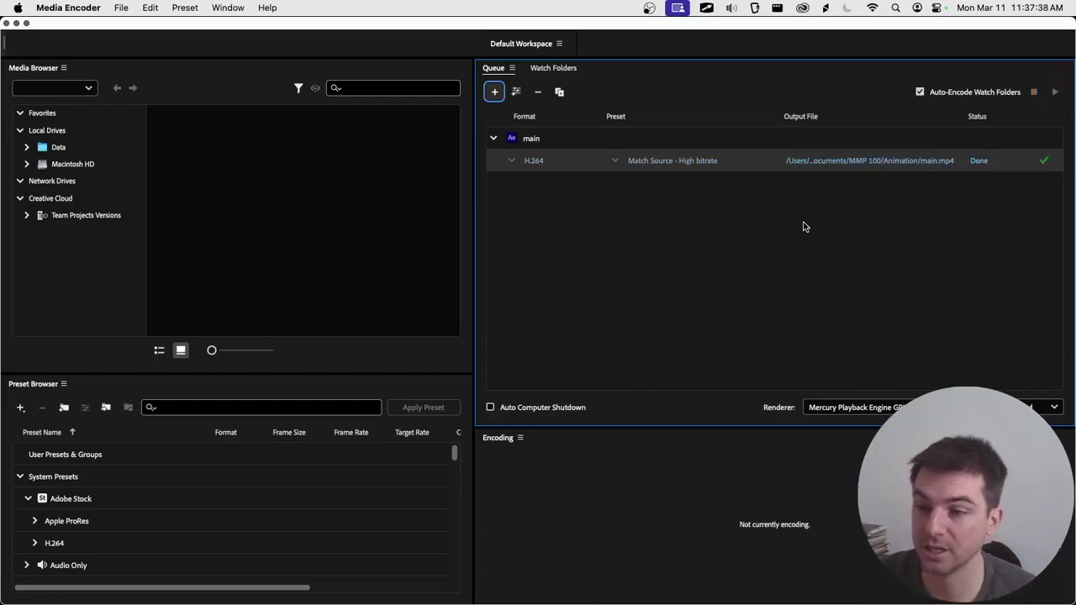
Switch to Finder and browse to the Animation folder inside MMP 100 in a new window.
key("super+Tab")
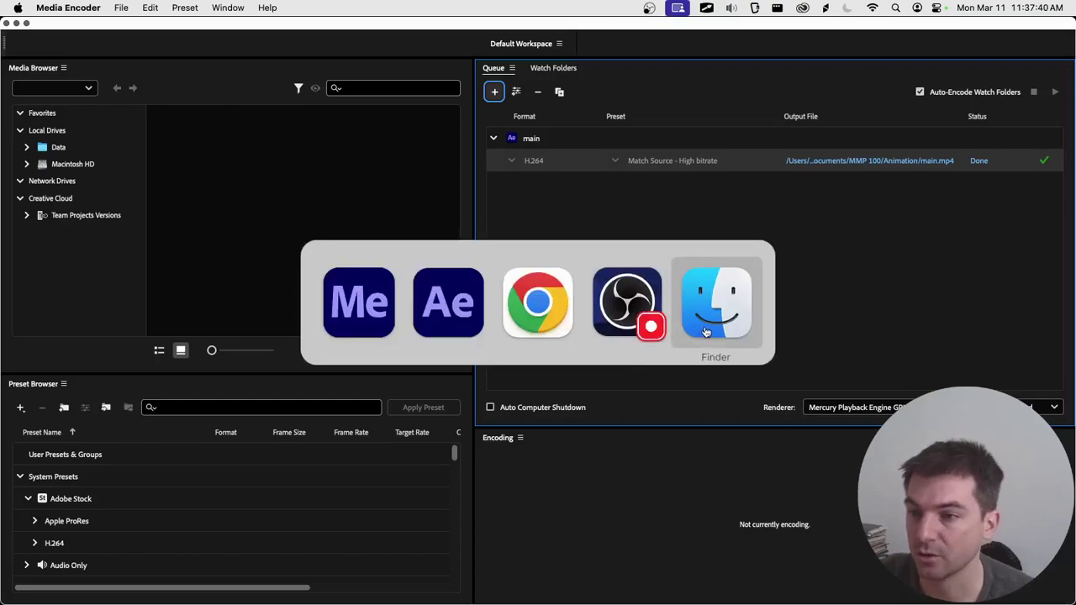
key("super+n")
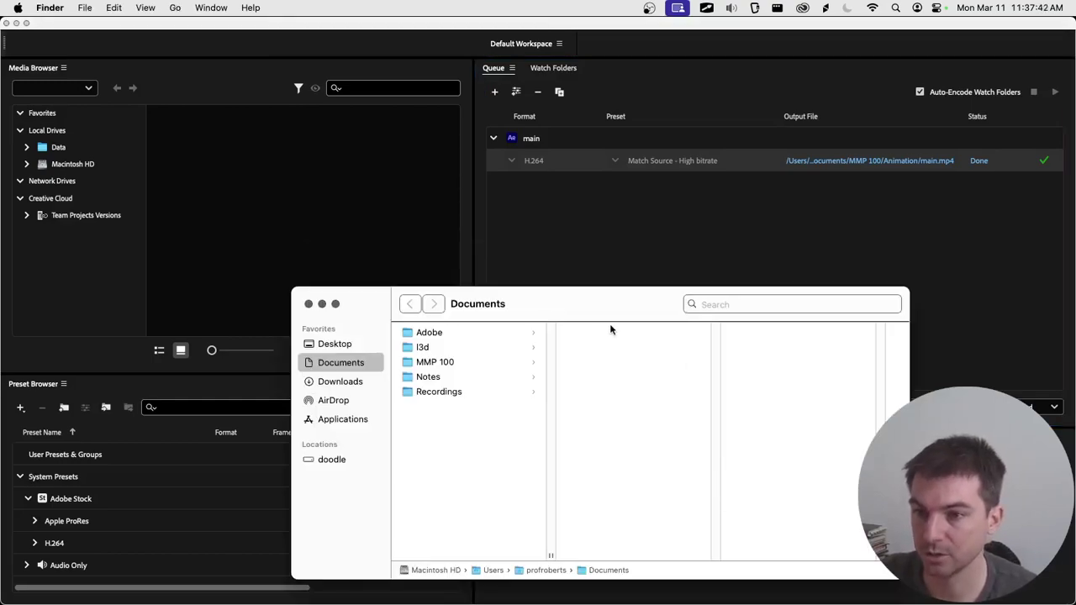
left_click_drag(601, 314, 404, 188)
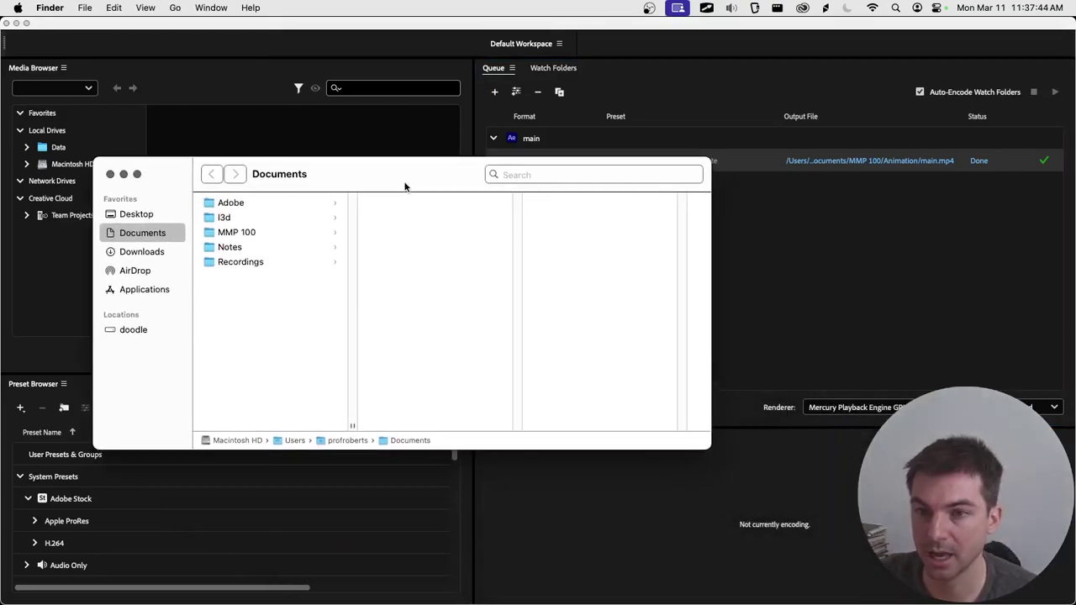
left_click(223, 232)
left_click(388, 205)
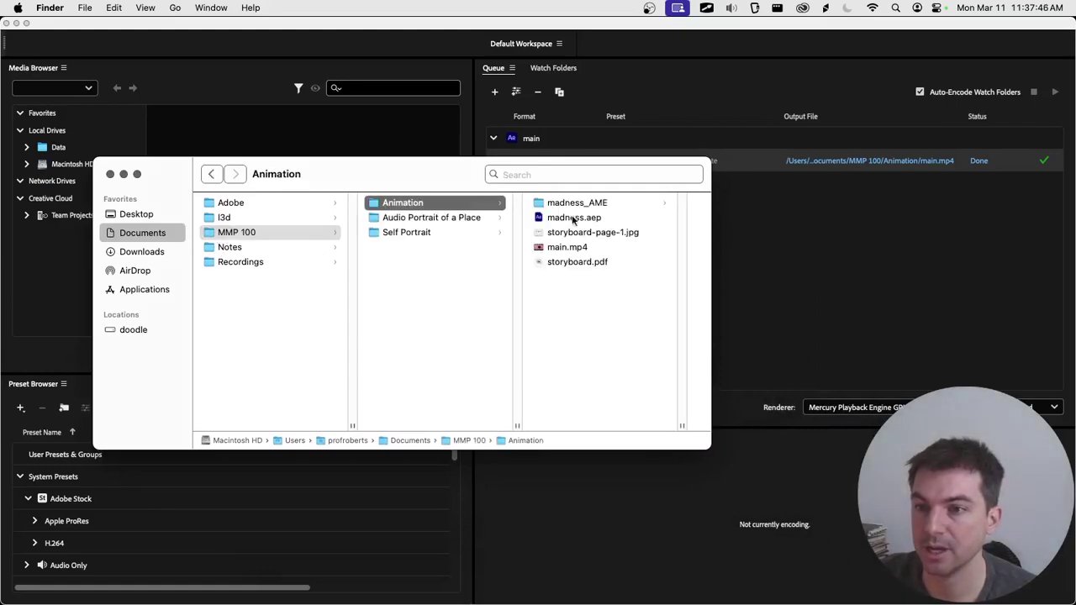
Preview the rendered main.mp4 video in the Animation folder.
left_click(568, 248)
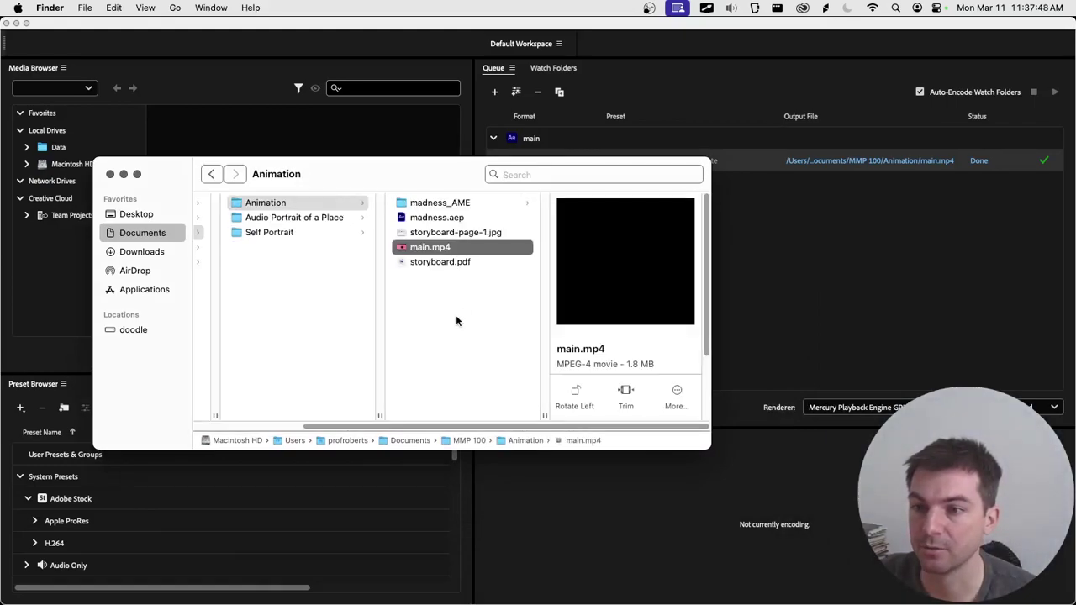
key("space")
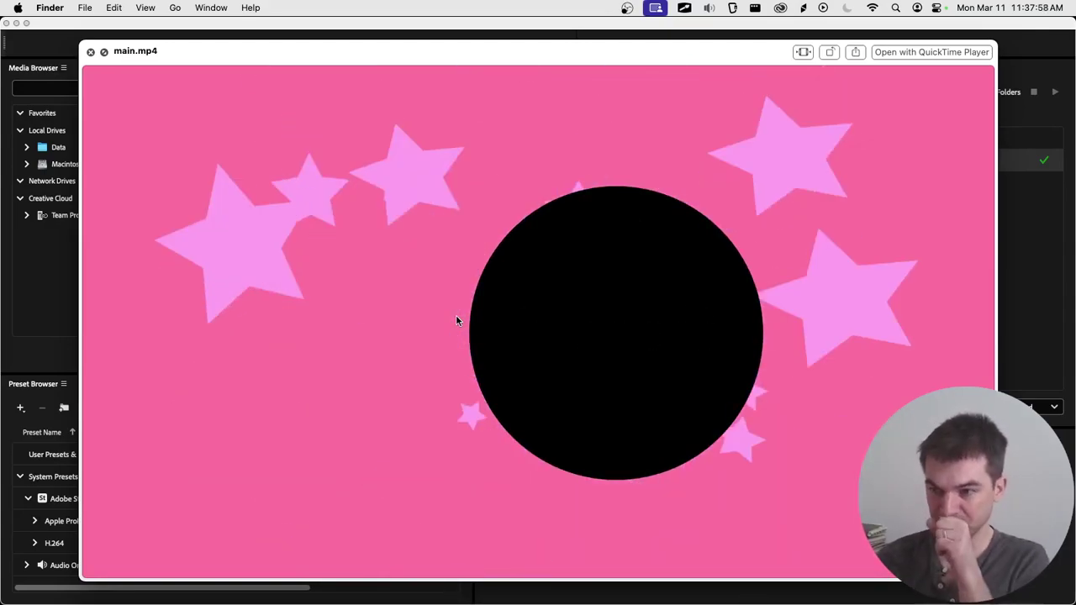
key("space")
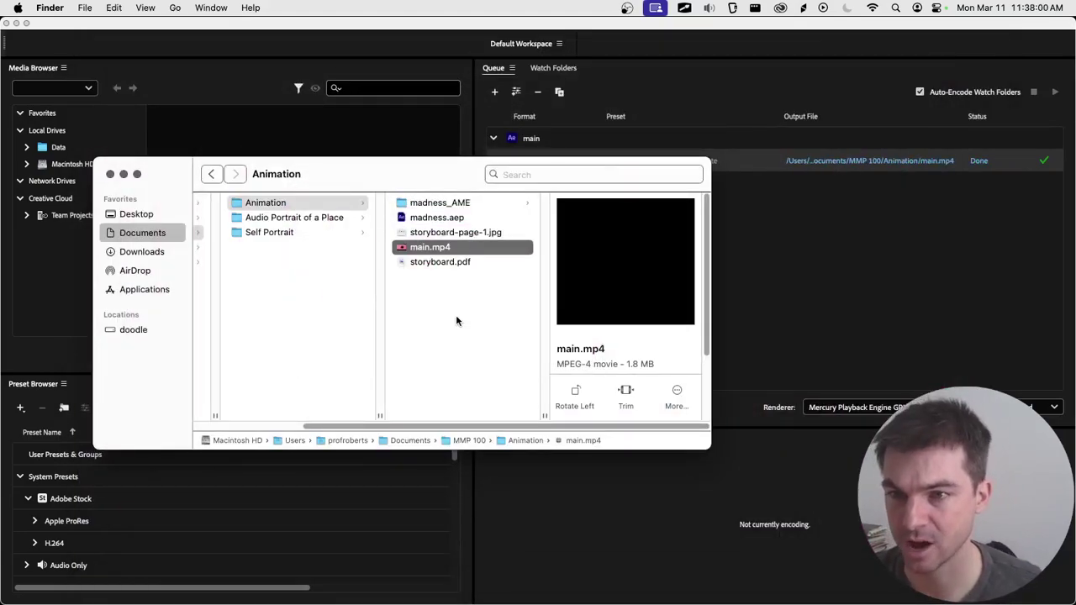
left_click(454, 235)
left_click(450, 248)
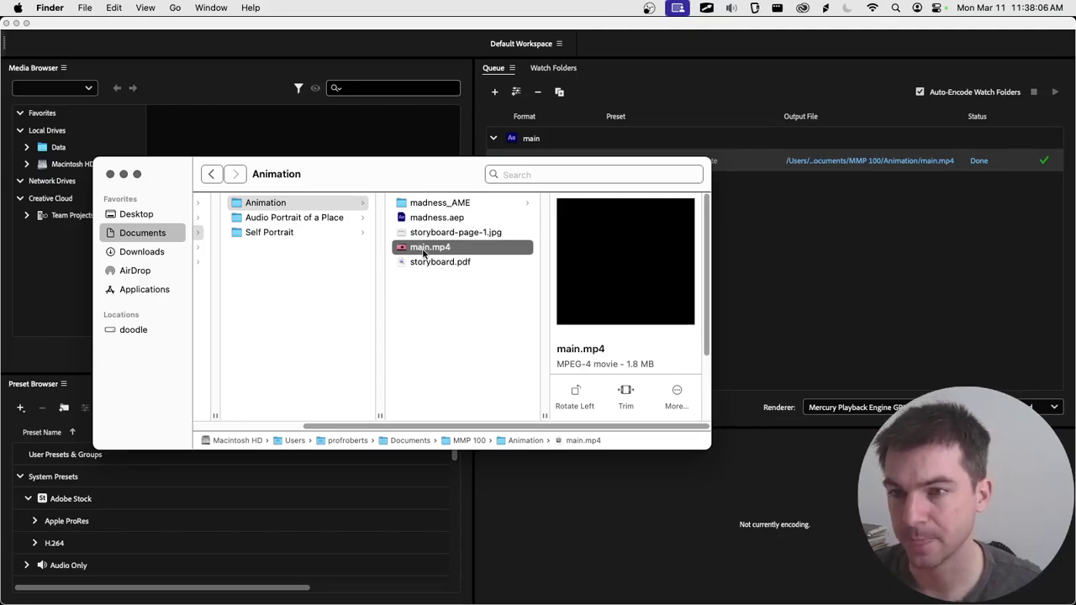
Switch to Chrome and start a new post on the MMP 100 Spring 2024 OpenLab site.
key("super+Tab")
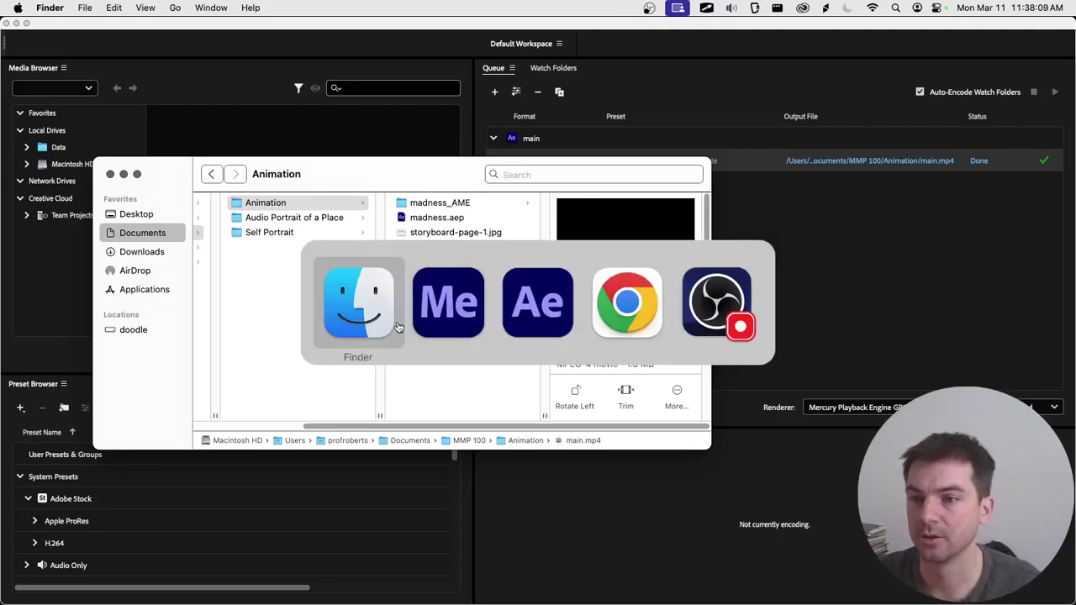
left_click(614, 321)
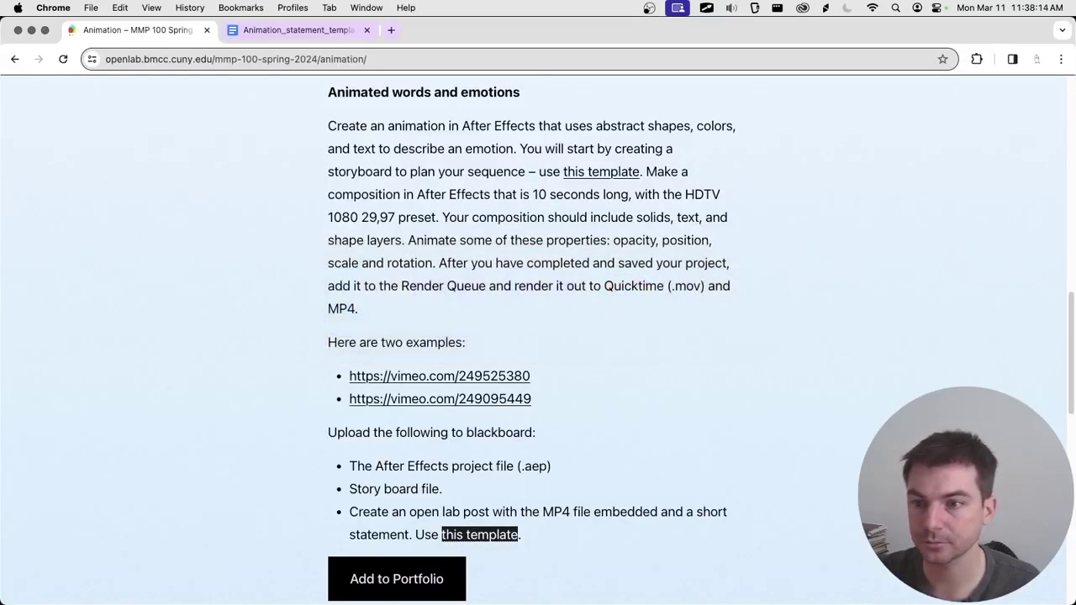
left_click(670, 339)
scroll(654, 275, "up", 15)
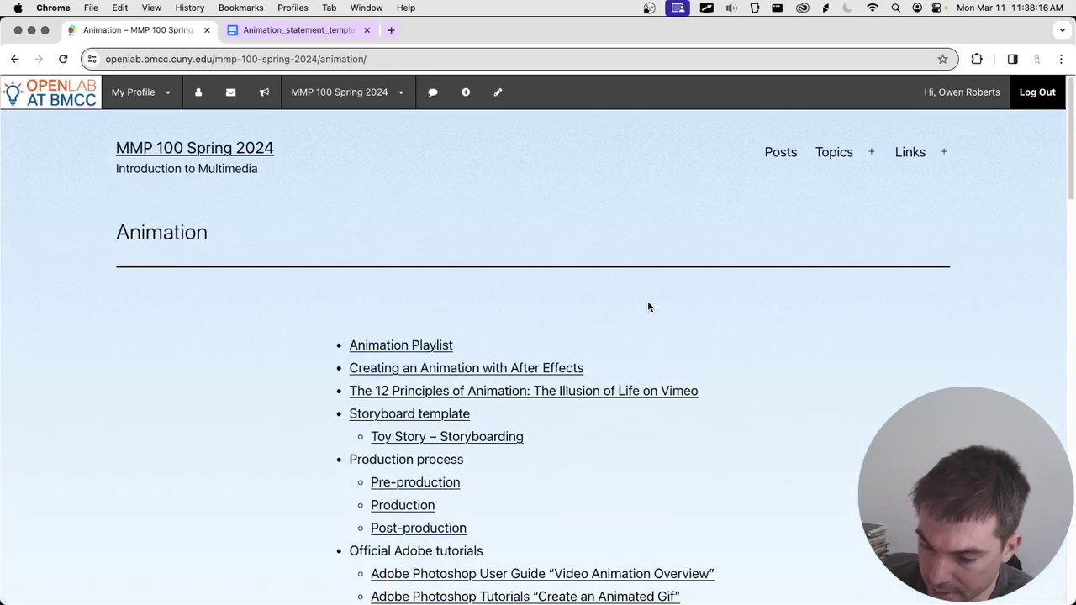
left_click(294, 30)
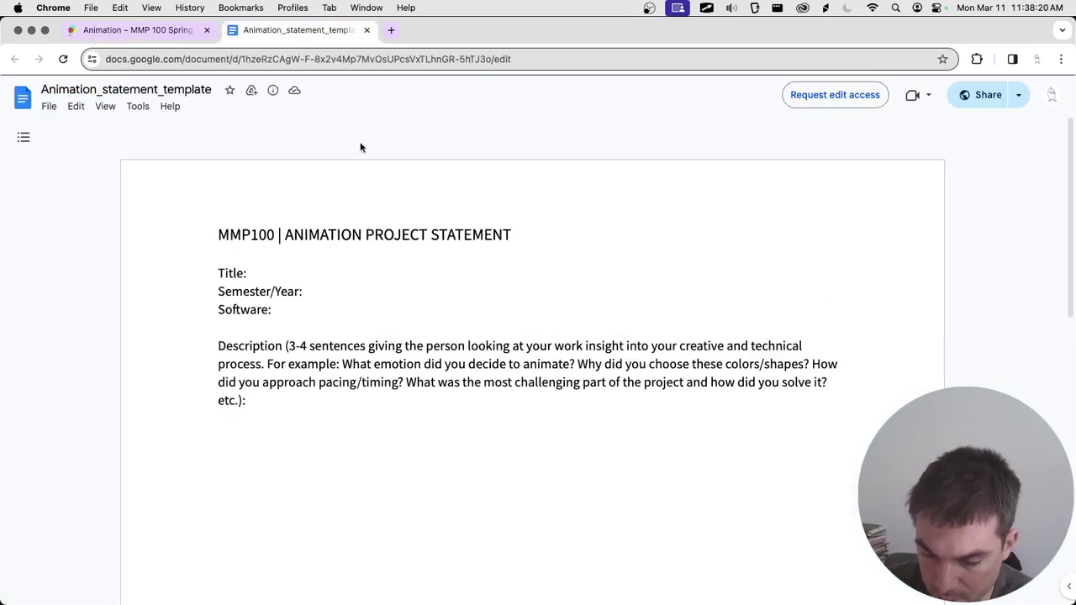
left_click(140, 33)
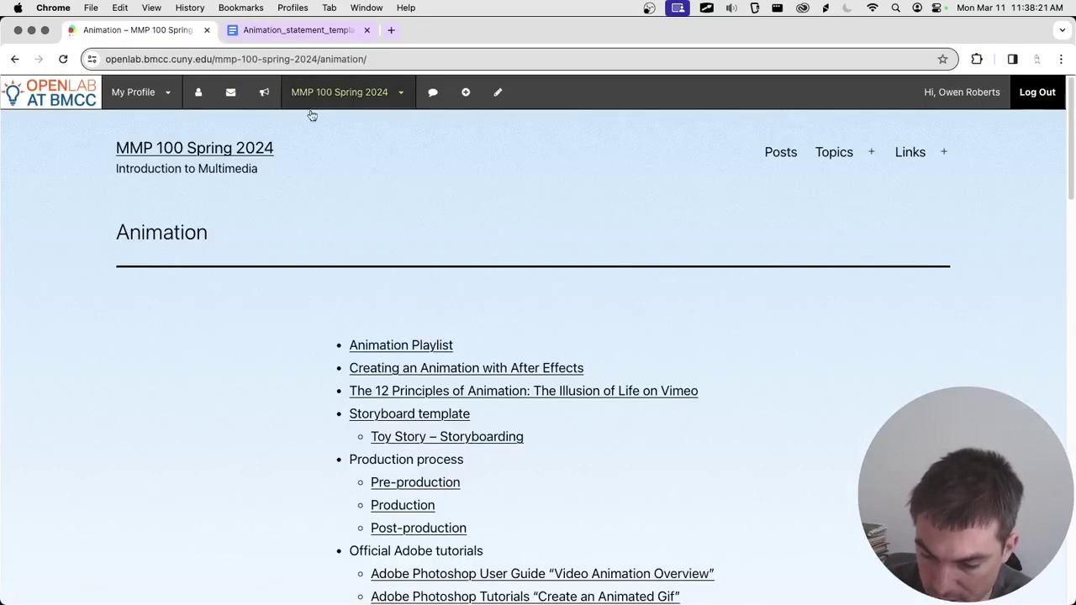
left_click(469, 101)
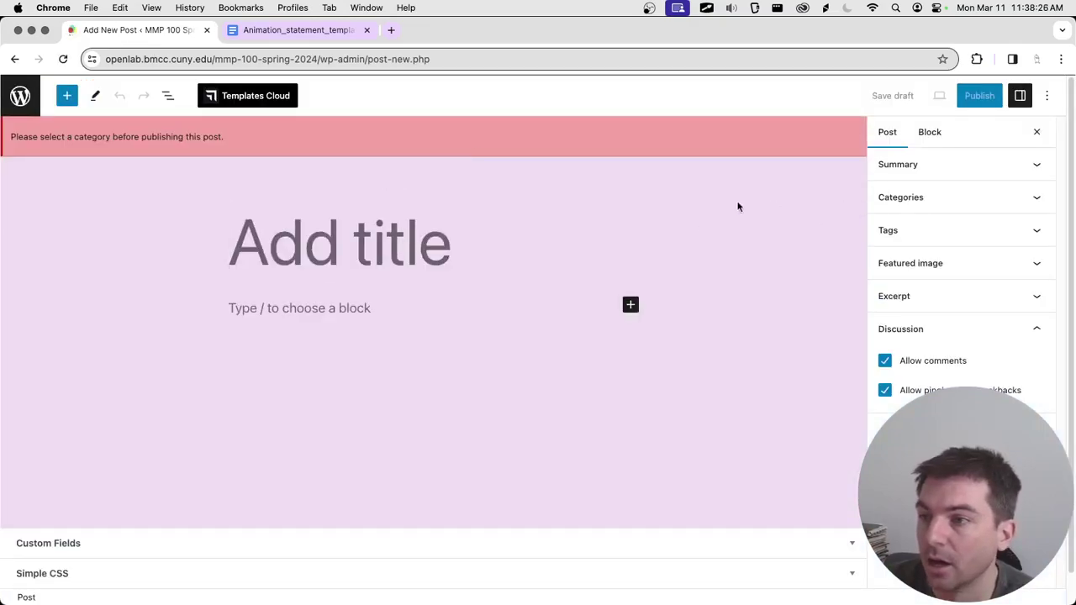
Assign the new post to the Animation category.
left_click(934, 202)
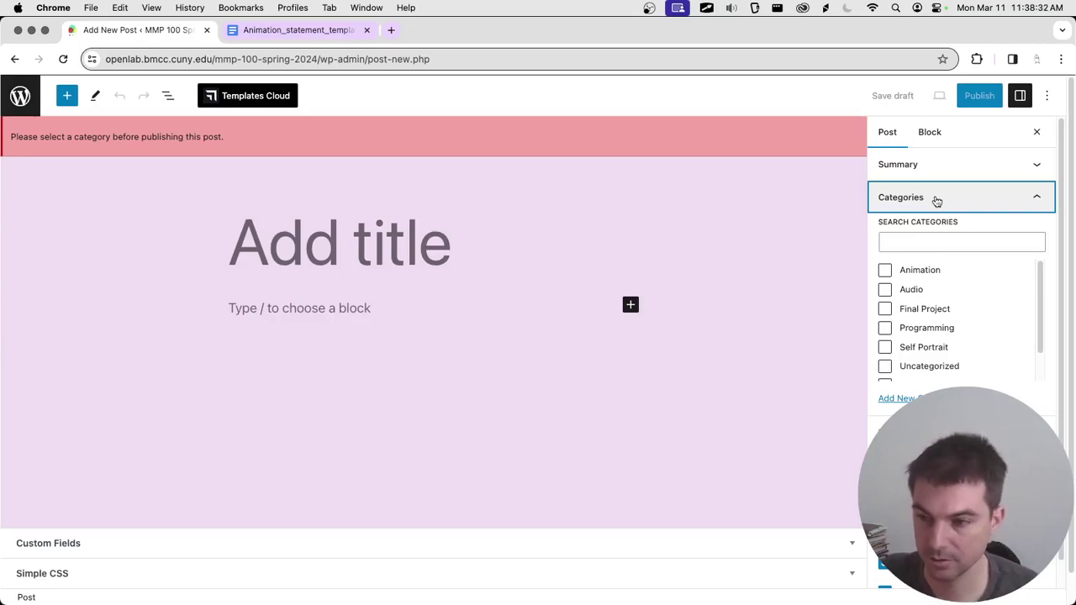
left_click(925, 271)
scroll(946, 299, "down", 2)
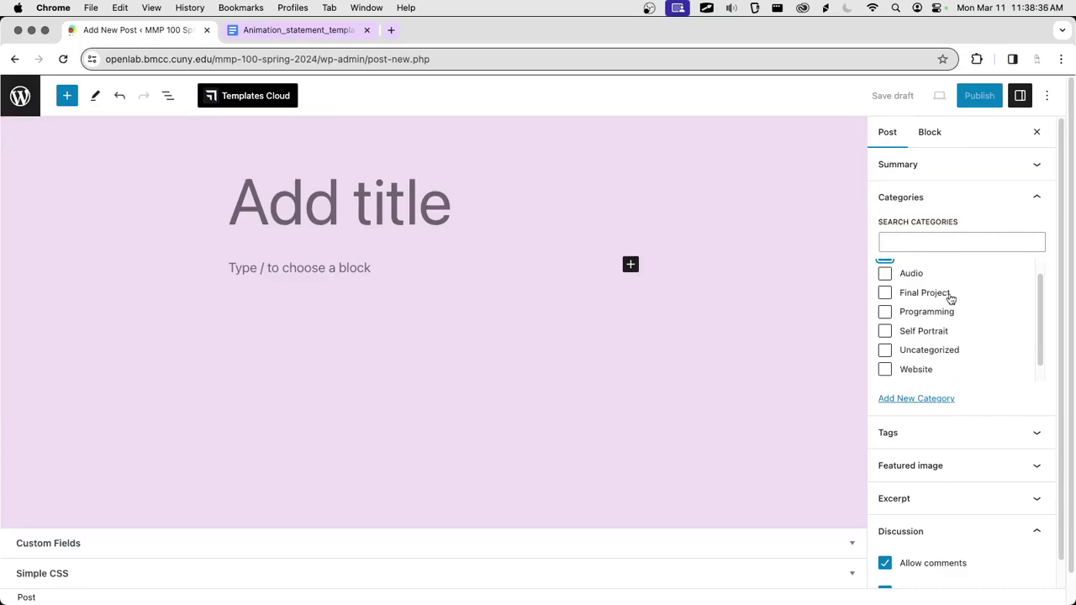
scroll(948, 299, "up", 2)
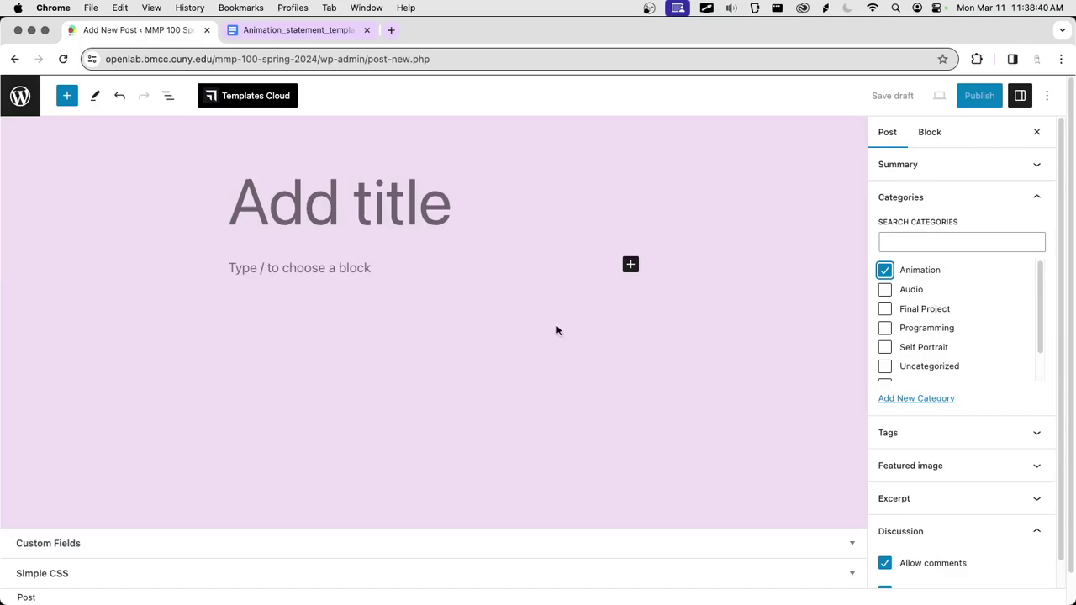
Title the post "My Animation: Madness".
left_click(454, 242)
type("My Adnimati")
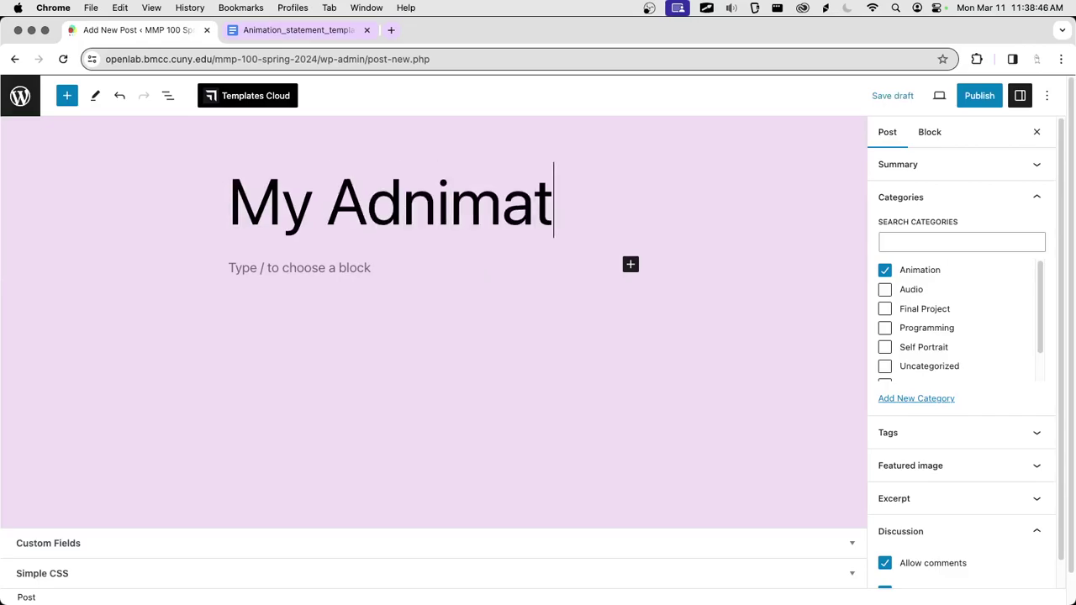
key("BackSpace")
key("BackSpace")
key("BackSpace")
key("BackSpace")
key("BackSpace")
key("BackSpace")
key("BackSpace")
type("nimatio")
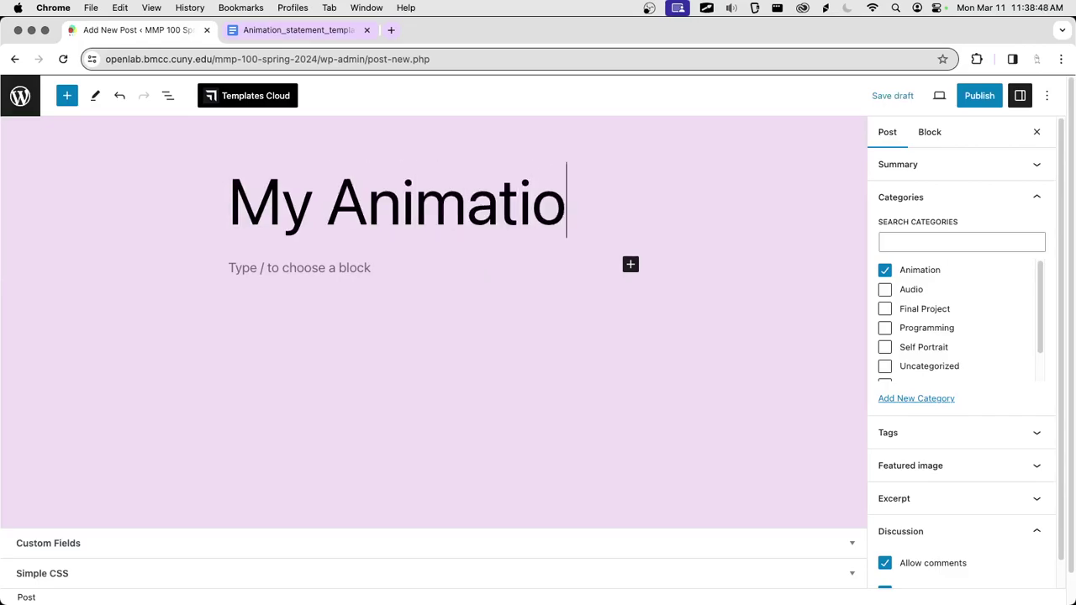
type("n: Madness")
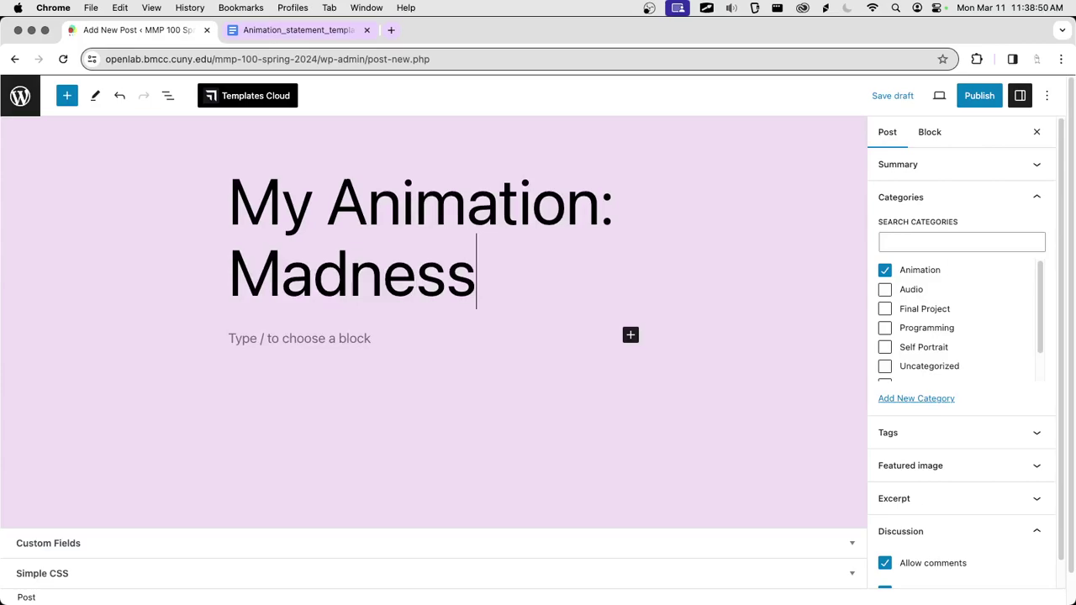
Add three paragraphs to the post body: "Title: Madness", "Spring 2024" and "Software: Adobe After Effects".
left_click(382, 330)
type("Tuit")
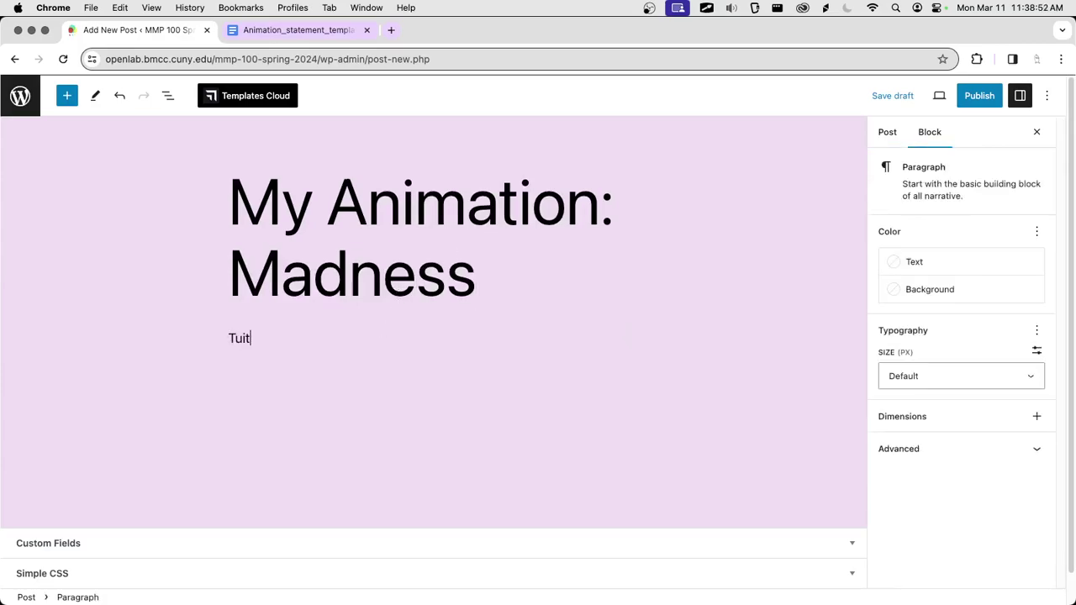
type("tle: Madness")
key("Return")
type("Spring 20243")
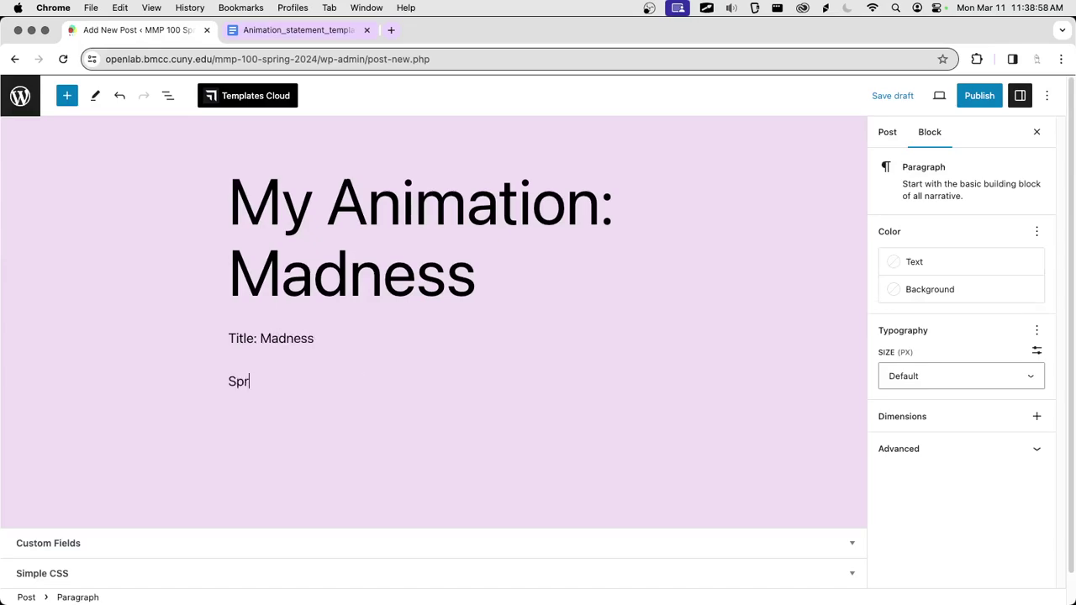
key("Return")
type("Software: Adobe After Effects")
key("Return")
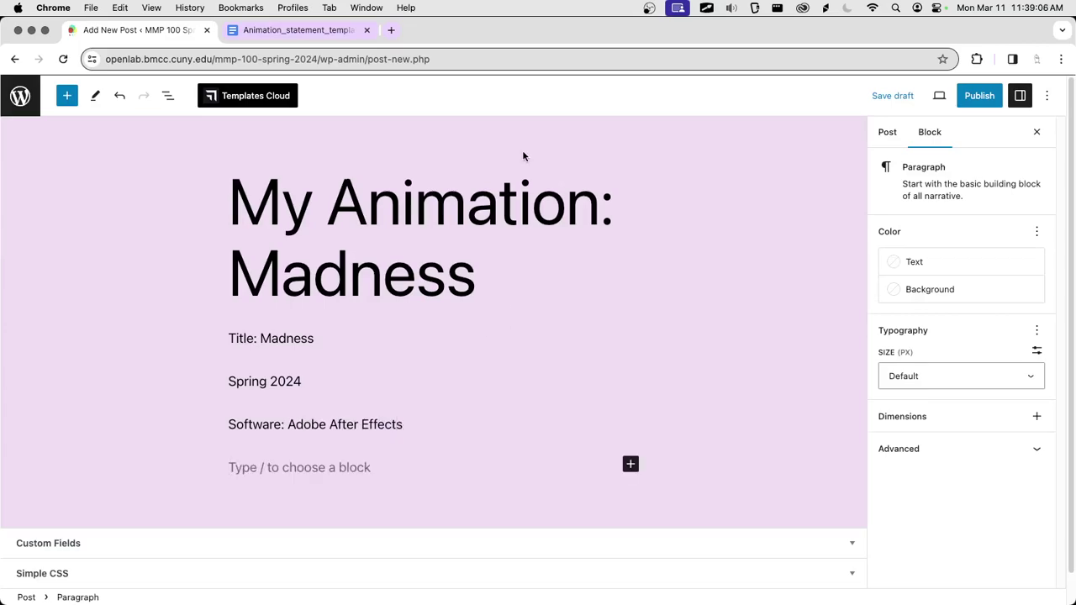
Check the statement template and add the paragraph "I chose to animate the emotion "madness". I started with a circle that represents my thoughts.".
left_click(320, 30)
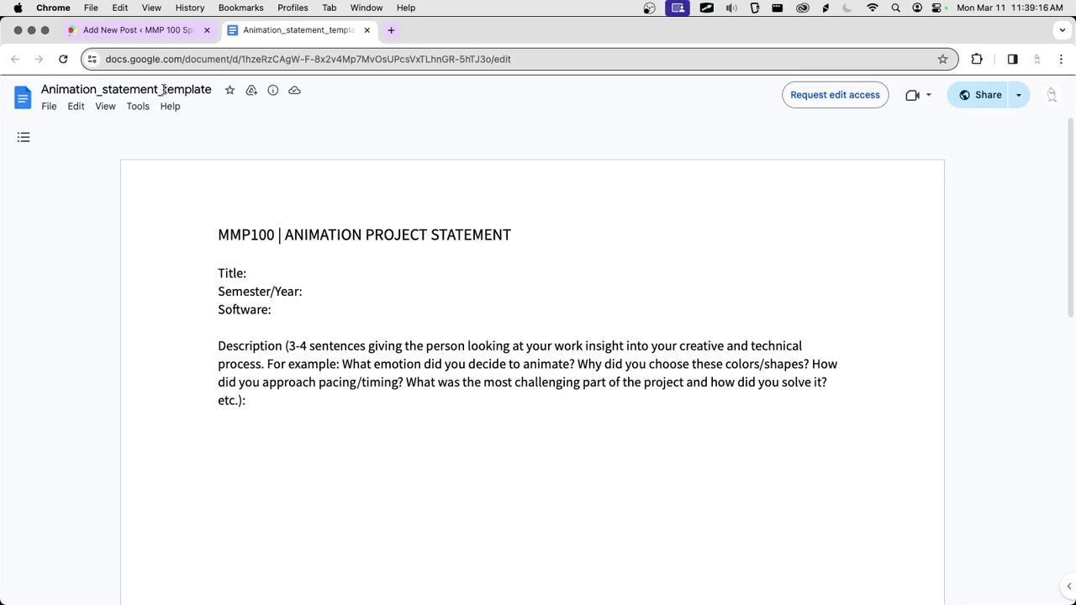
left_click(156, 30)
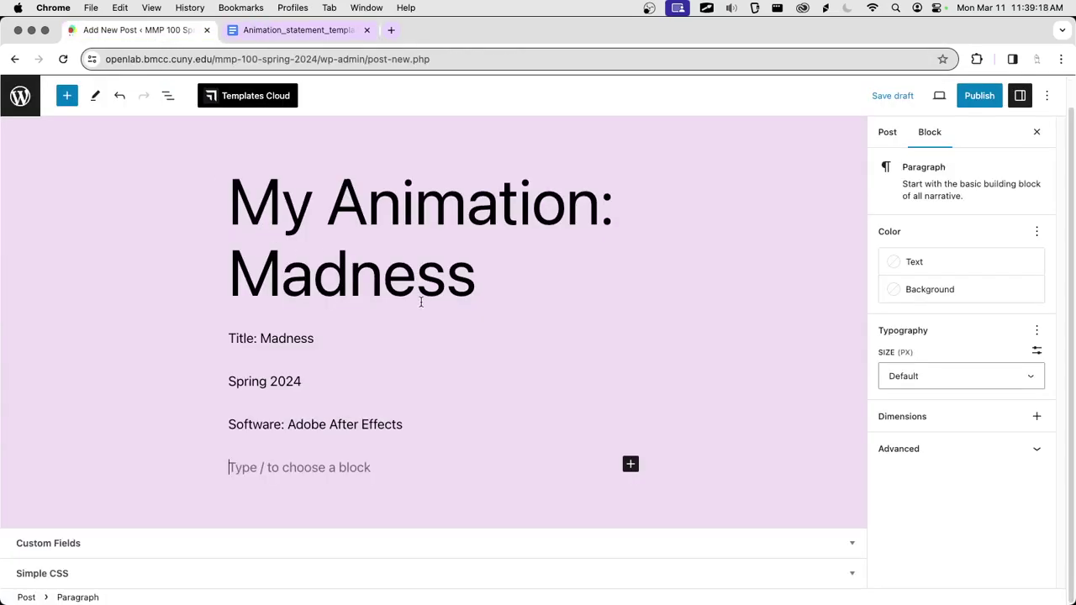
key("BackSpace")
type("I chgose")
type("ose to")
type(" animate t")
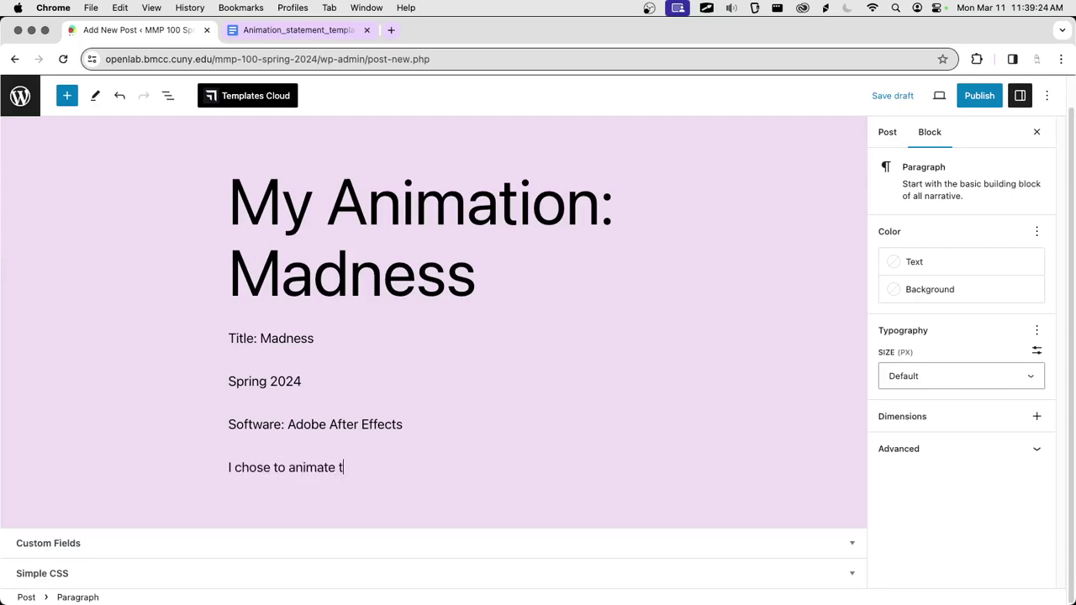
type("he emotion \"madnes")
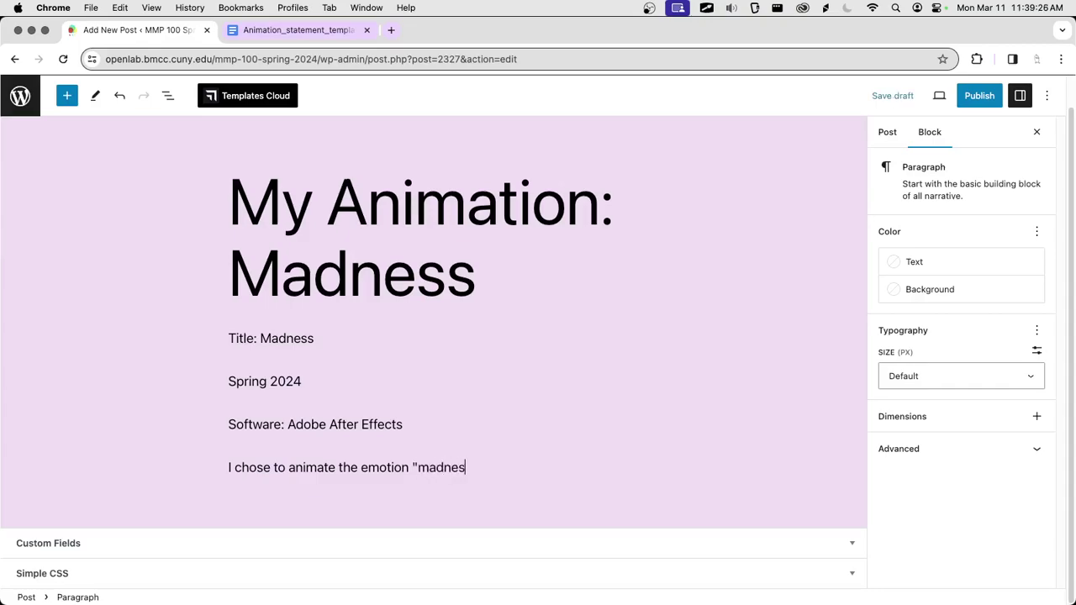
type("s\". I started with a circle that represents")
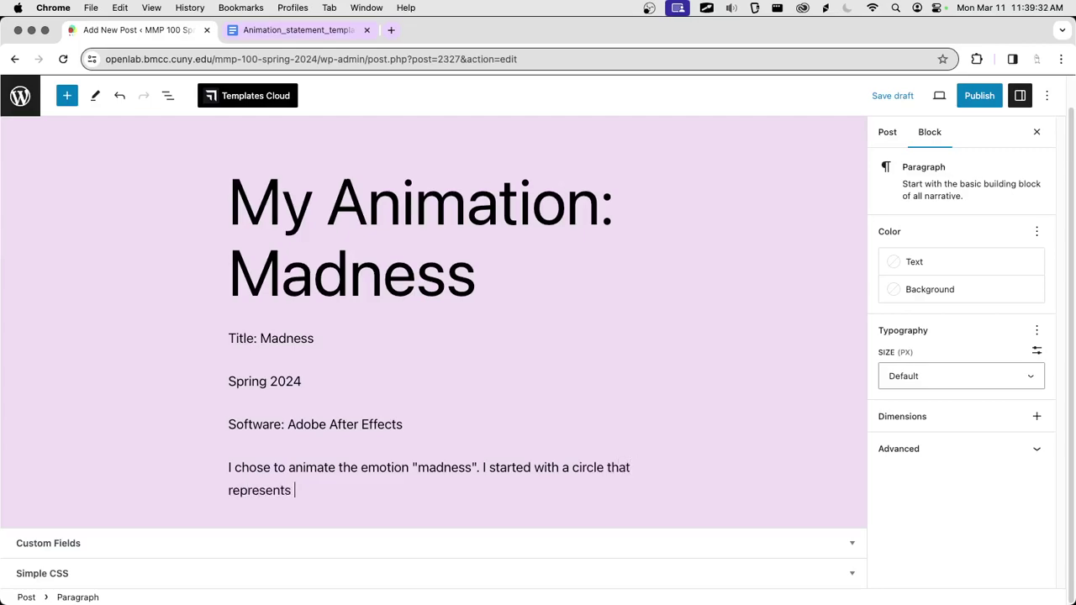
type(" my thoughts.")
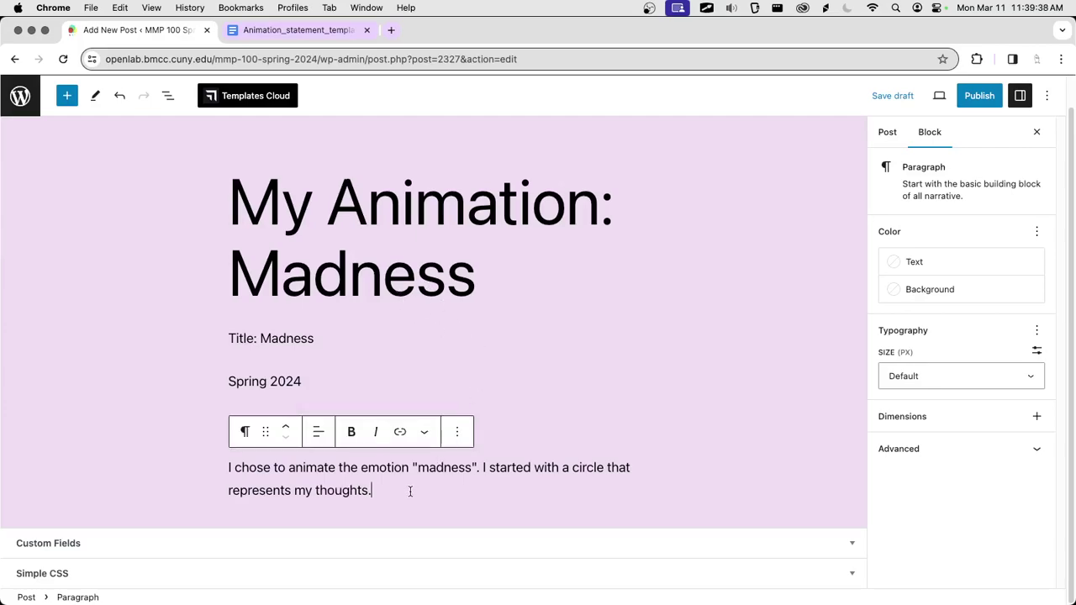
Find the Video block in the block inserter and add it below the description paragraph.
key("Return")
scroll(504, 336, "down", 1)
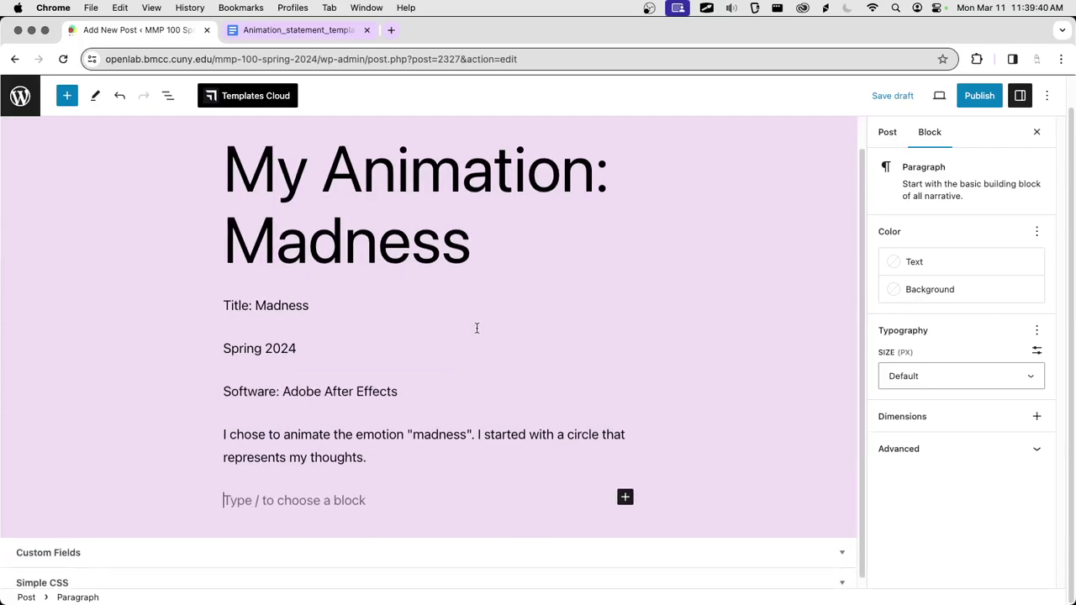
left_click(626, 488)
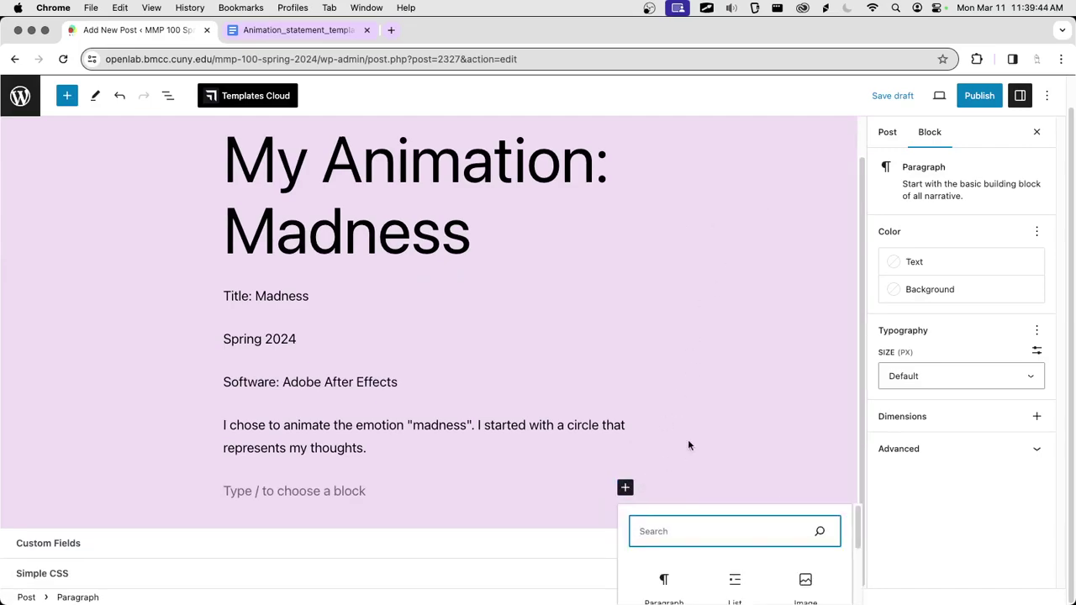
scroll(698, 538, "down", 2)
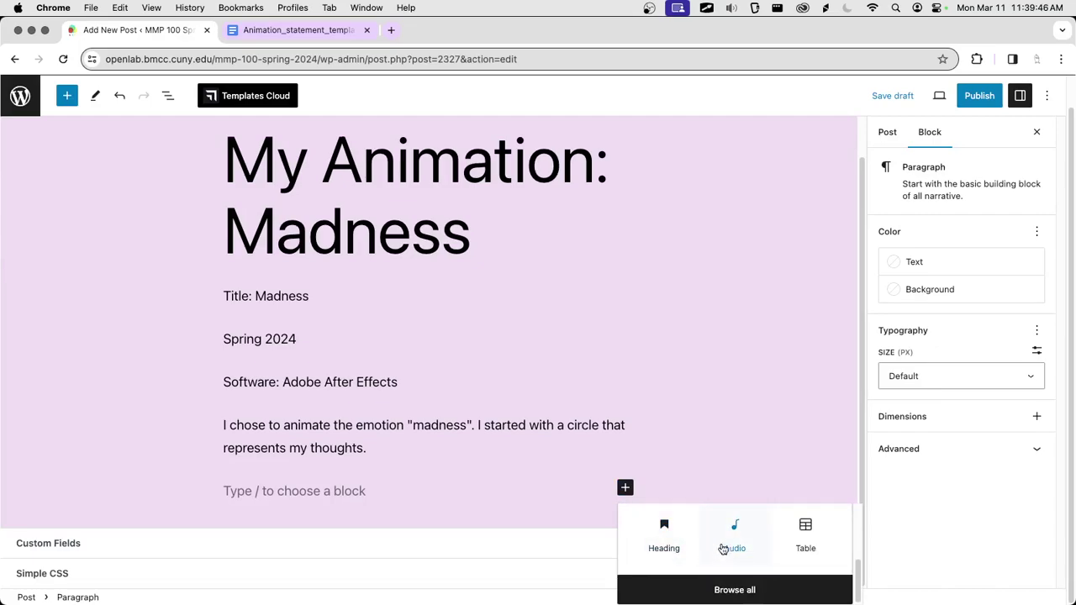
scroll(722, 550, "up", 1)
scroll(719, 545, "up", 1)
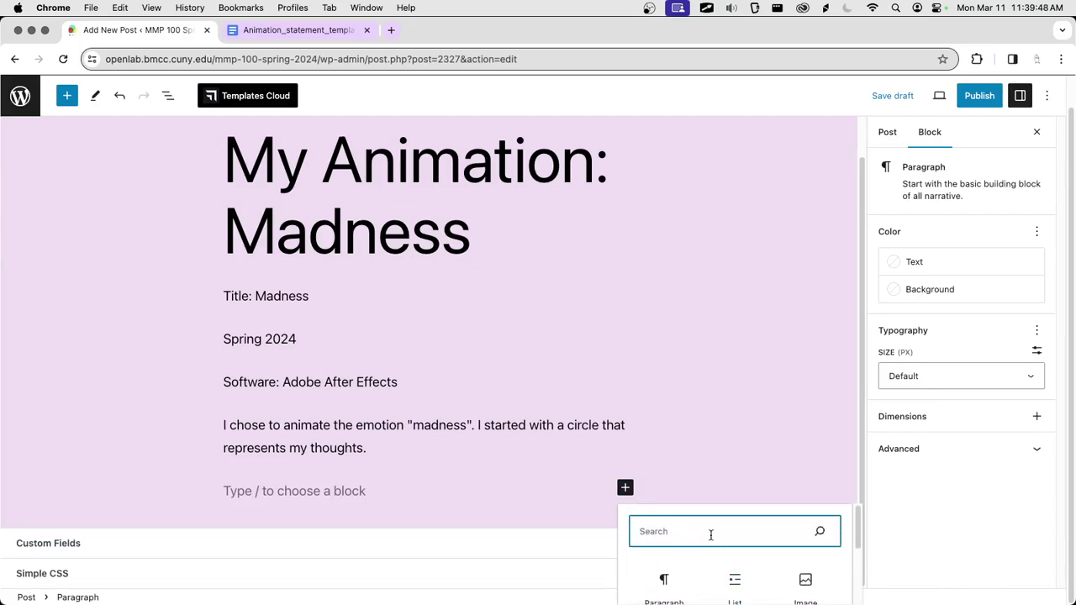
type("video")
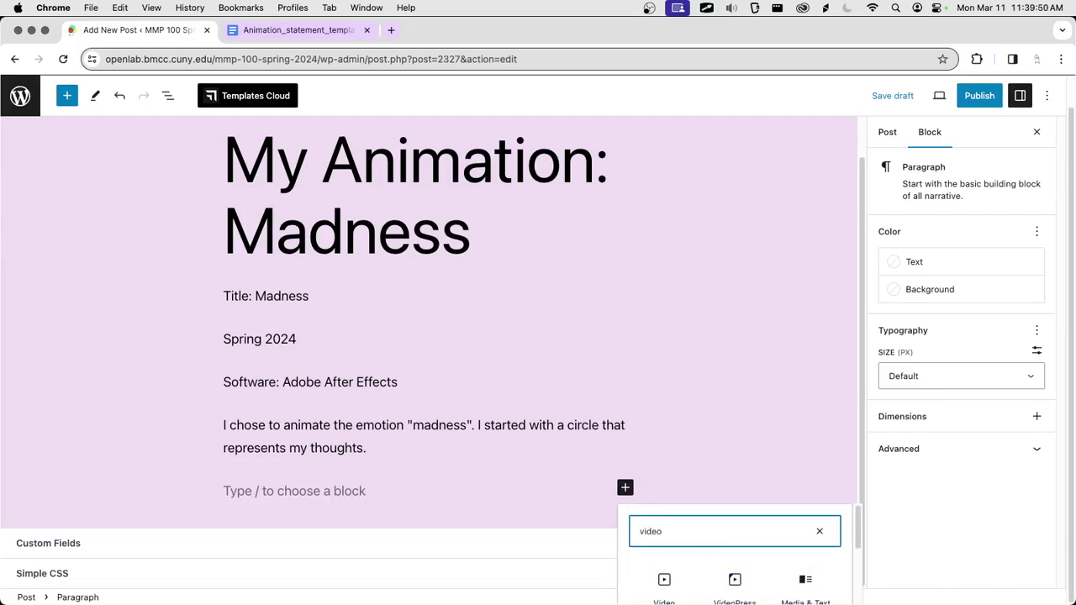
scroll(732, 555, "down", 1)
left_click(666, 566)
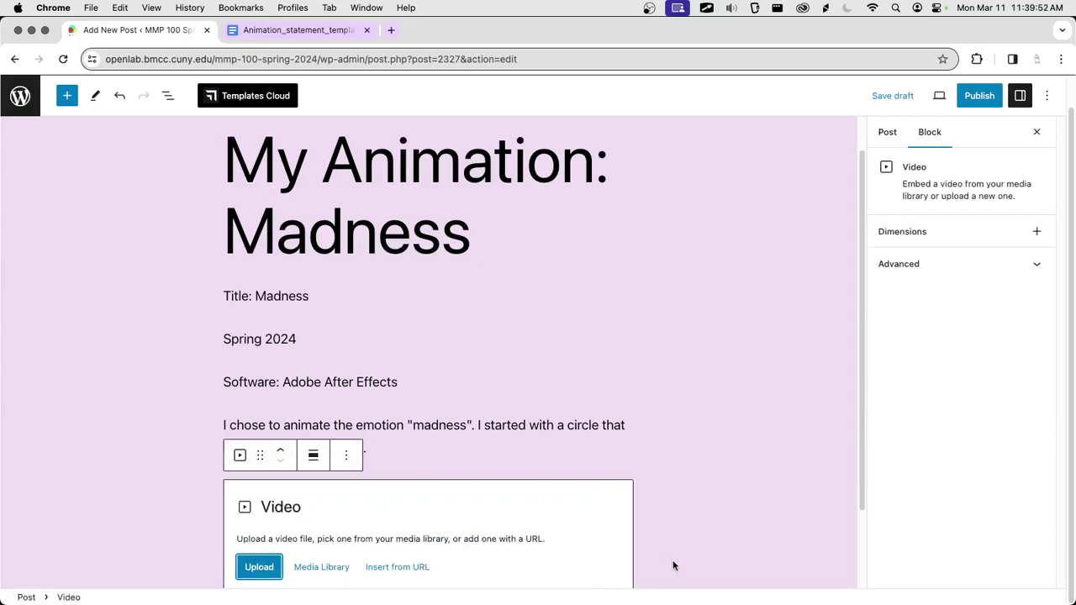
scroll(725, 341, "down", 2)
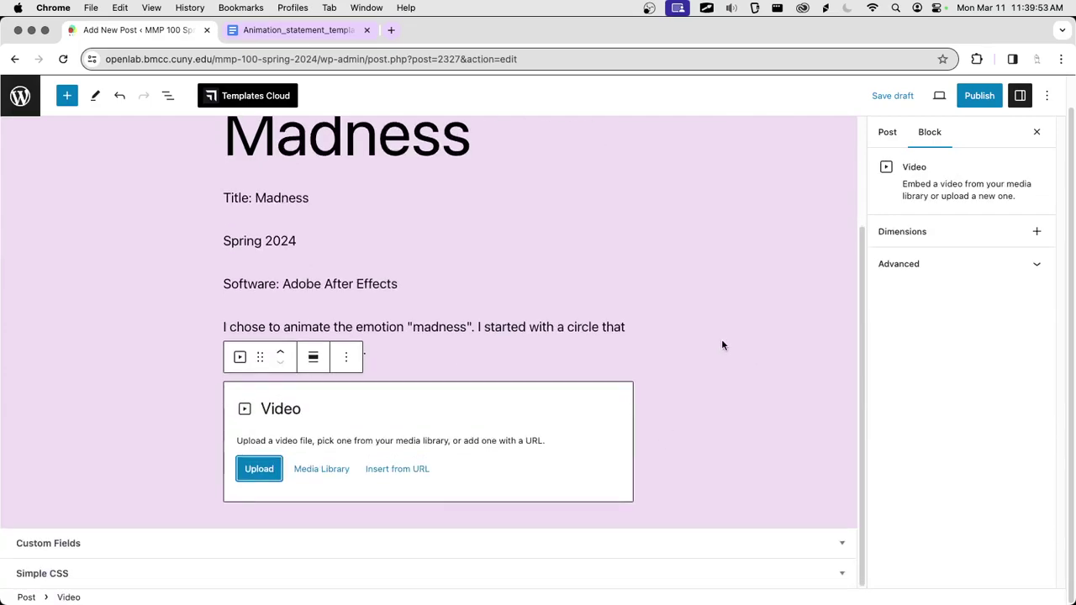
Upload main.mp4 from the Animation folder of MMP 100 in Documents into the Video block.
left_click(266, 471)
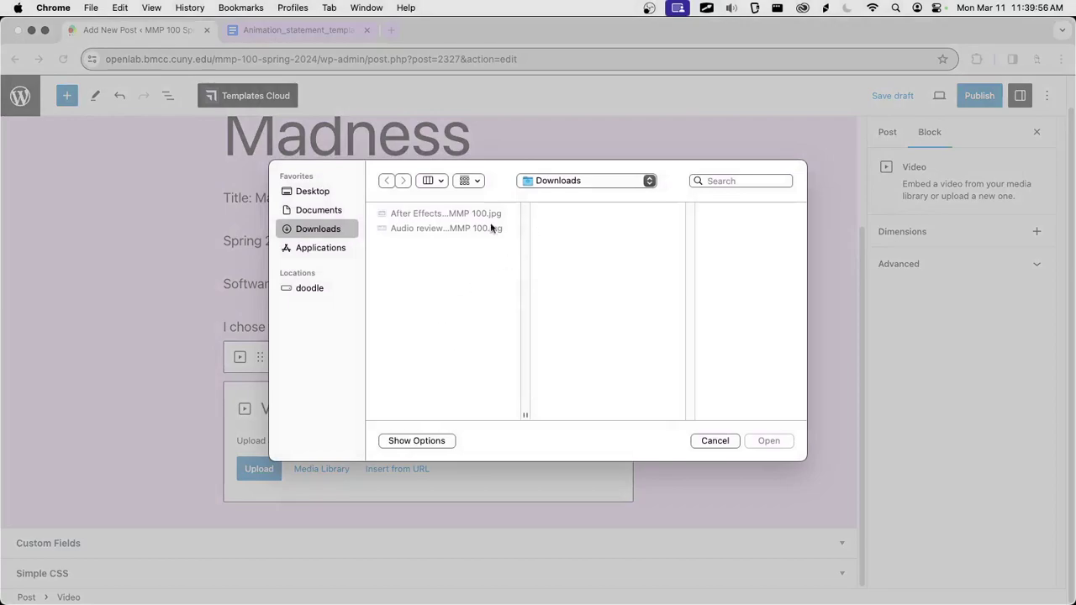
left_click(323, 212)
left_click(389, 243)
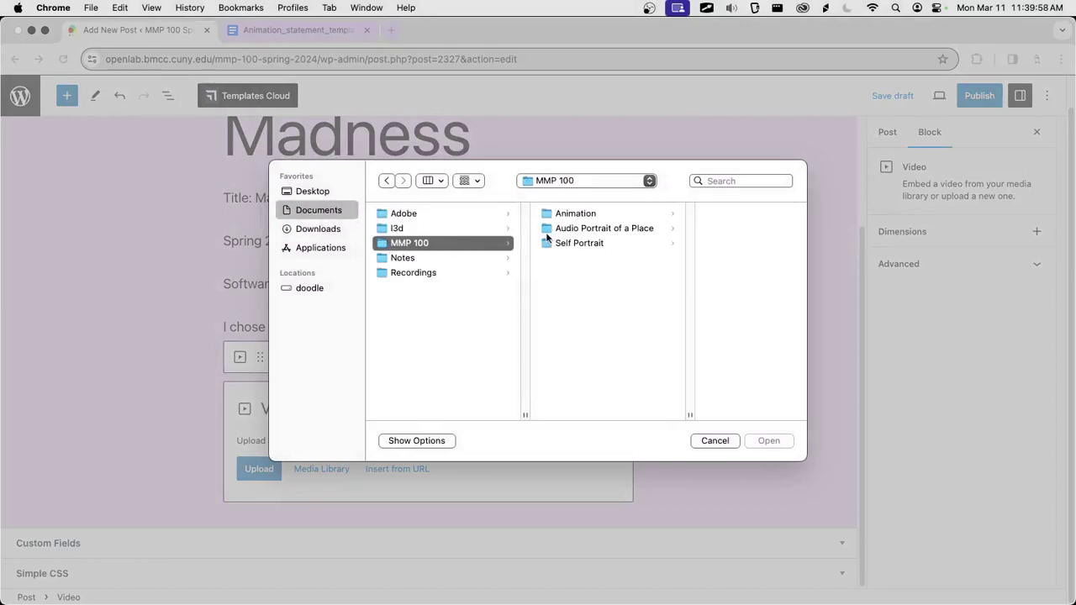
left_click(569, 216)
left_click(687, 243)
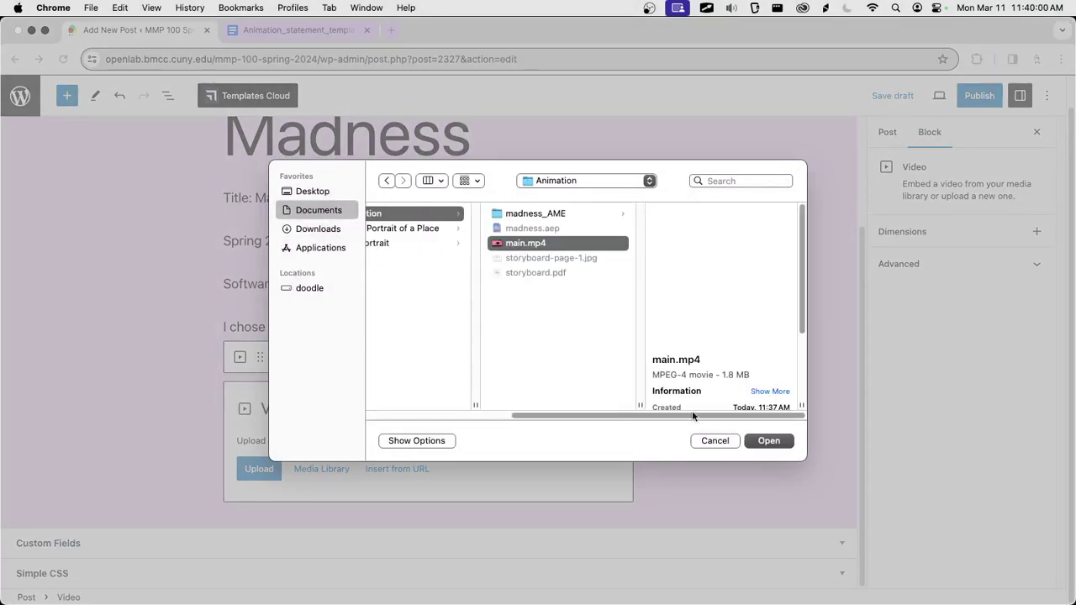
left_click(768, 441)
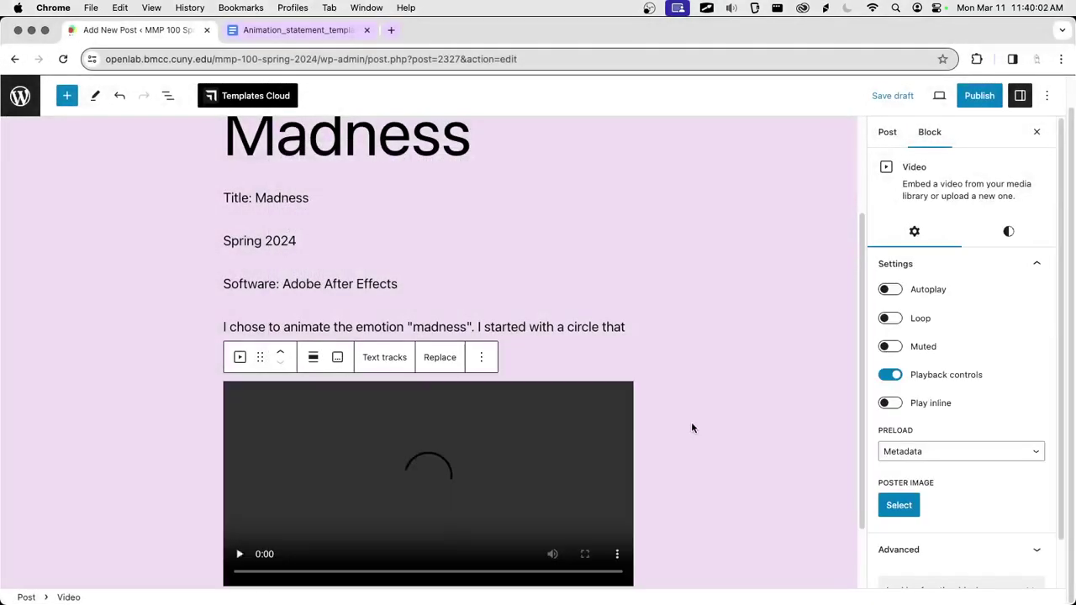
scroll(696, 414, "down", 2)
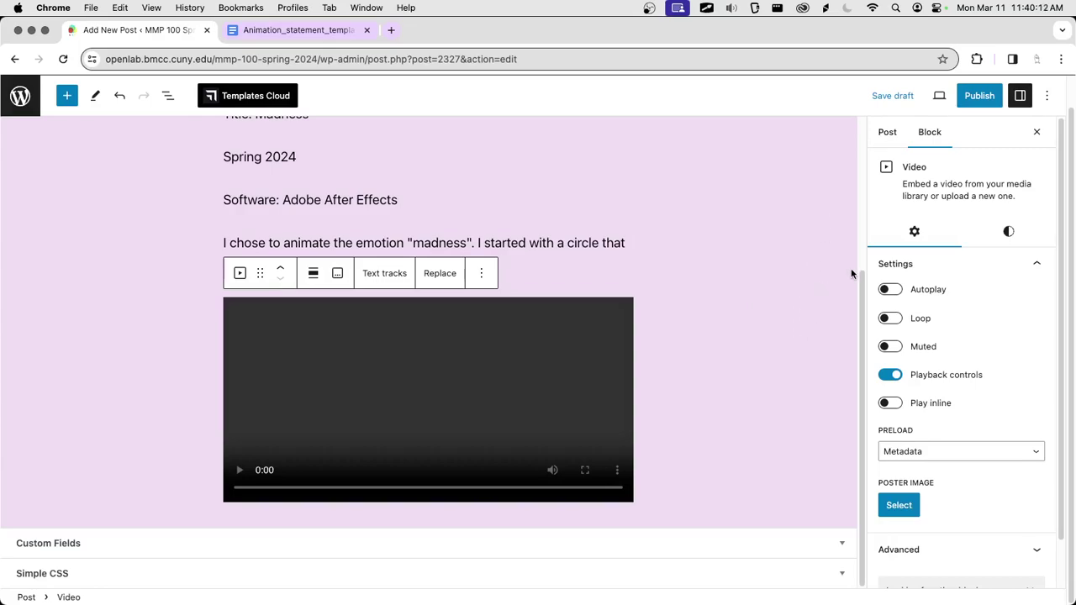
Preview the post in a new tab and play the embedded animation video.
left_click(940, 95)
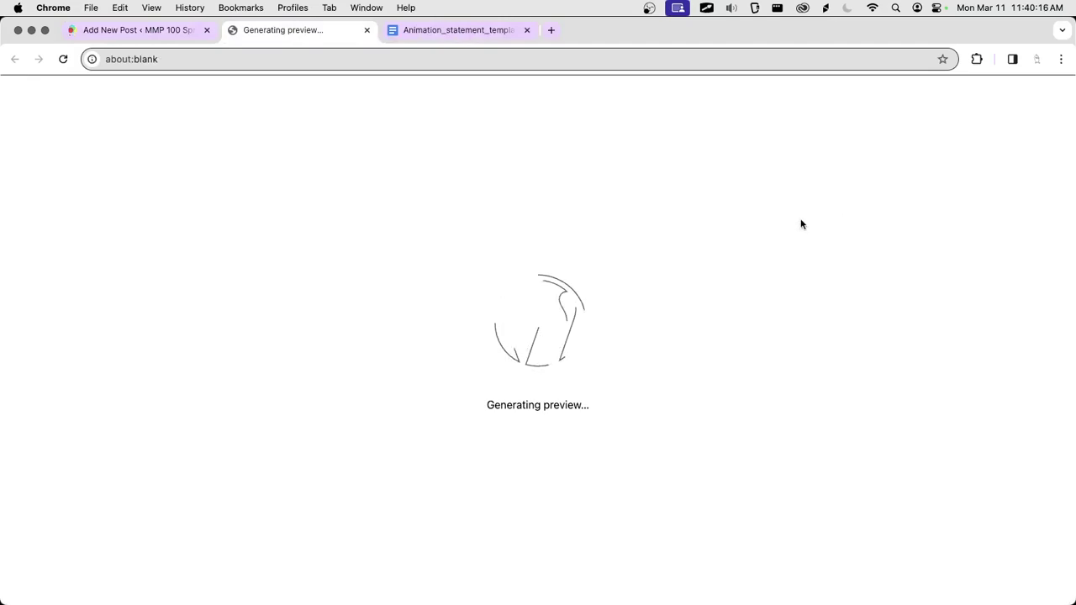
scroll(479, 253, "down", 5)
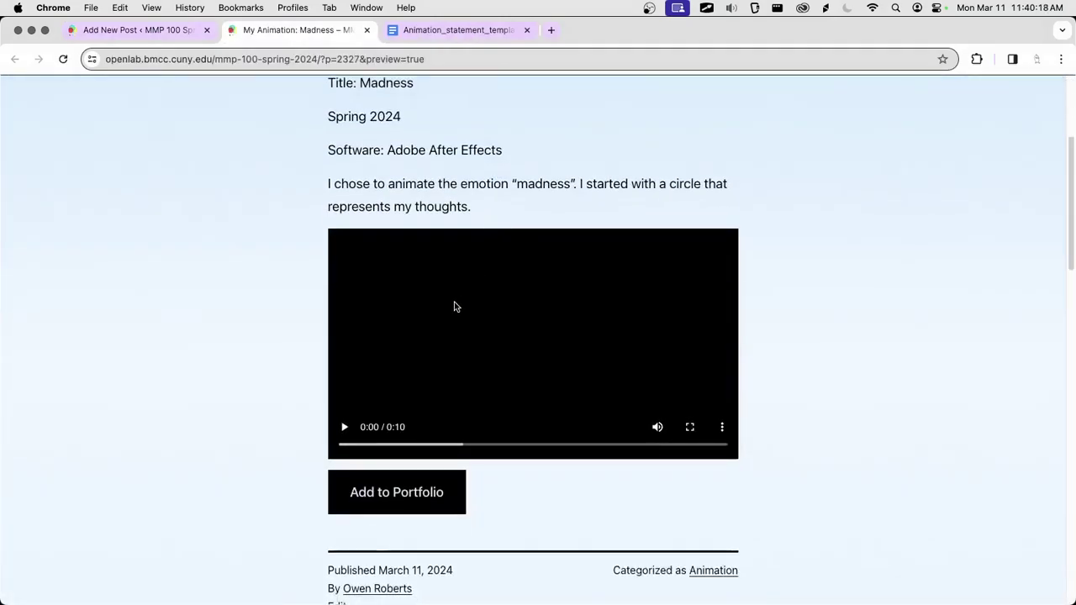
left_click(455, 306)
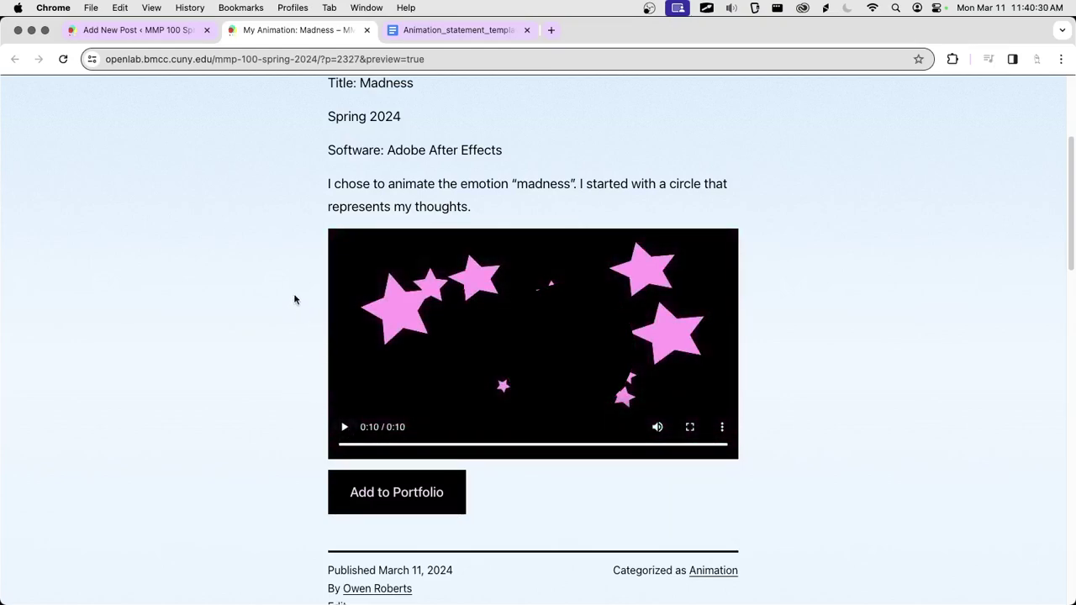
Return to the post editor, publish the post and copy its address.
left_click(150, 31)
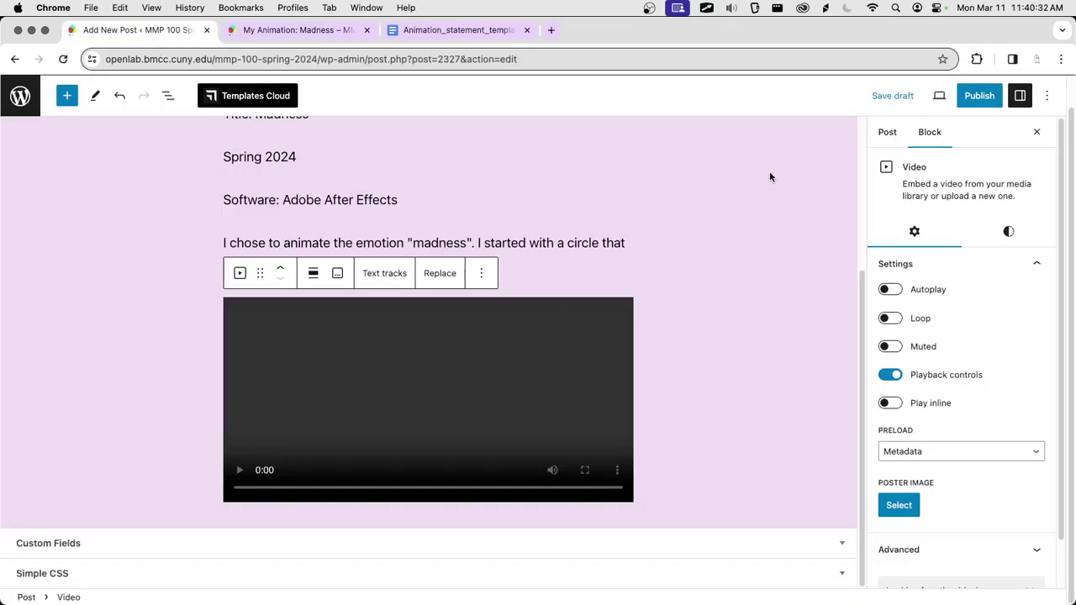
left_click(979, 95)
left_click(926, 145)
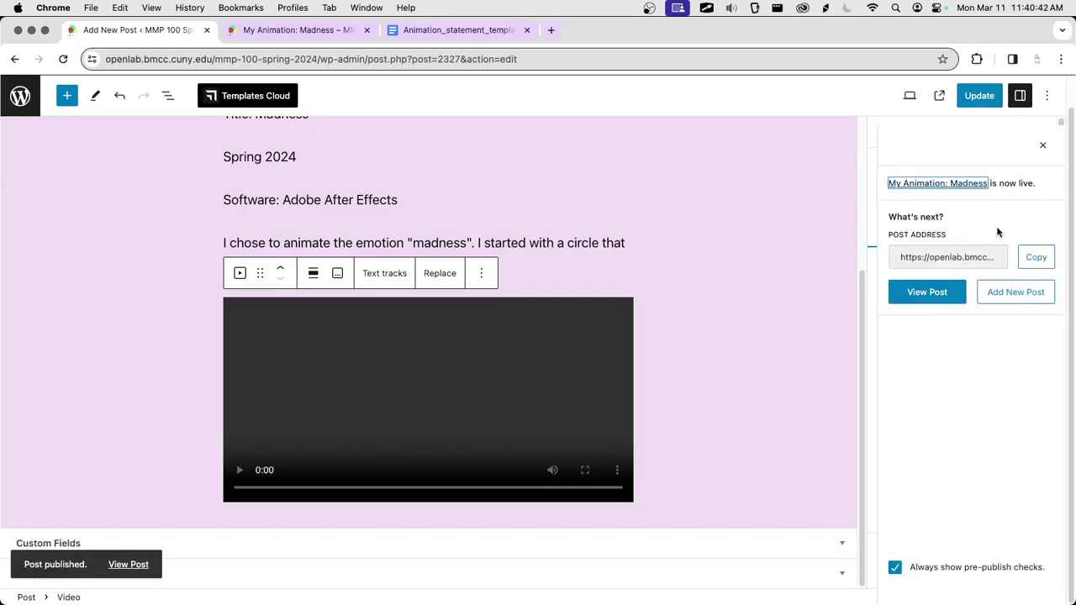
left_click(1031, 256)
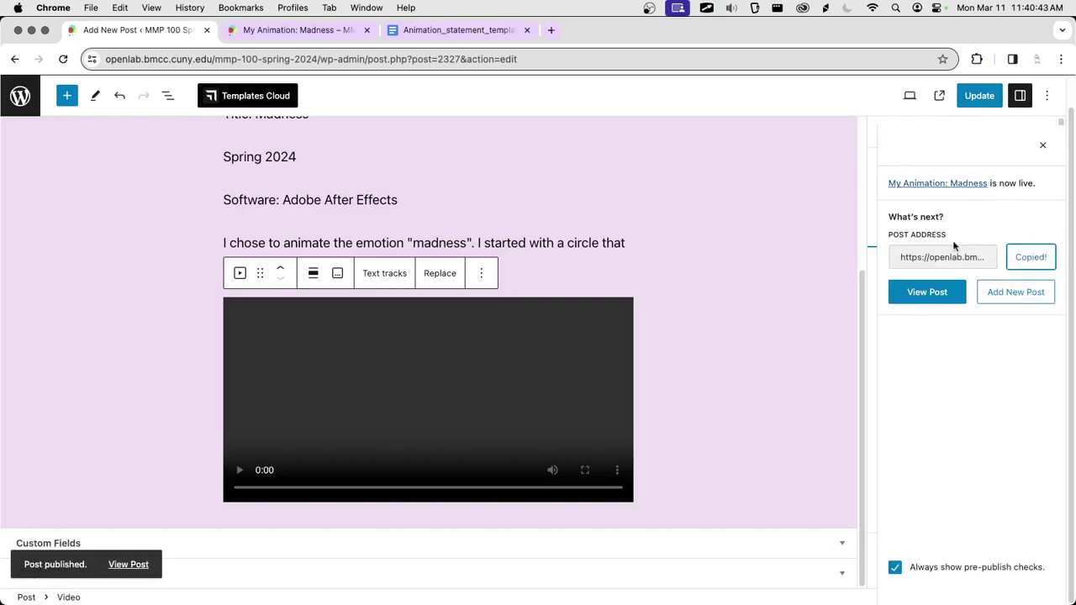
Open the CUNY Blackboard home page in a new browser tab.
key("super+Tab")
key("super+shift+Tab")
left_click(552, 31)
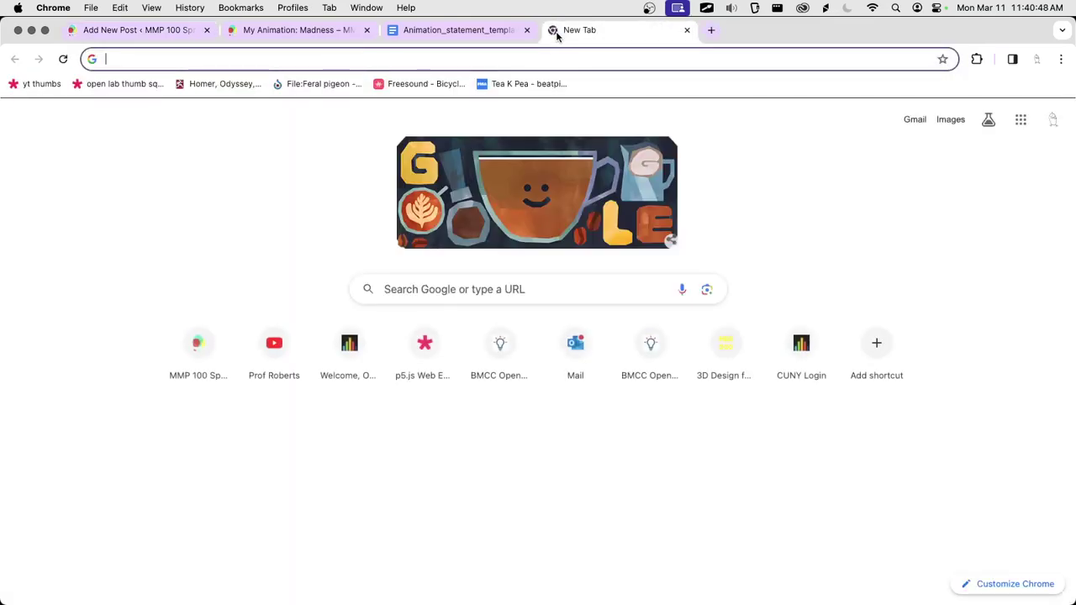
type("bb")
key("Return")
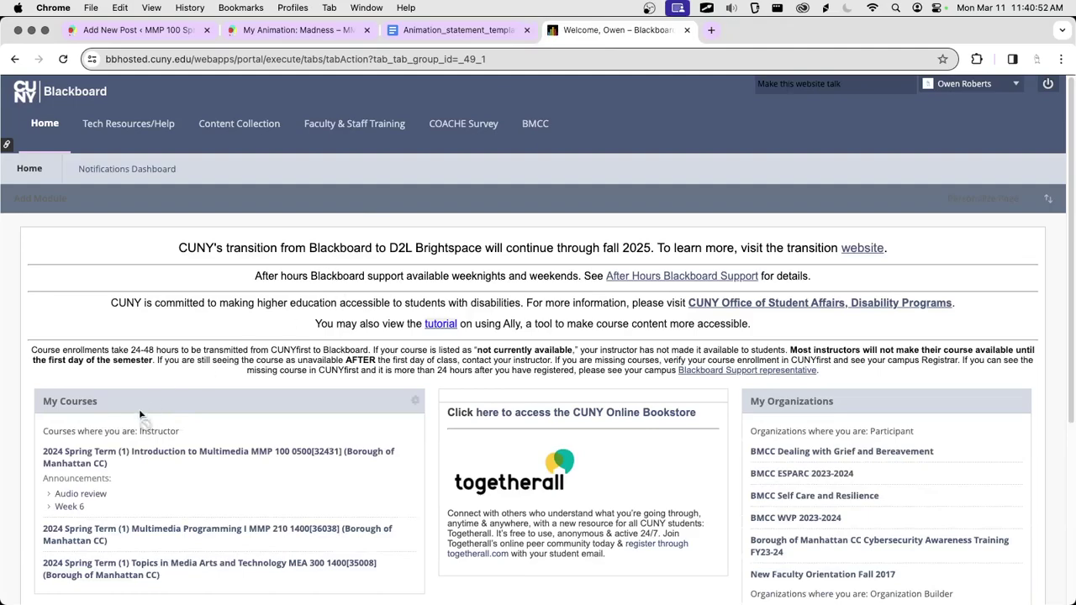
Open the 2024 Spring Introduction to Multimedia MMP 100 0500 course and enter student preview mode.
left_click(109, 455)
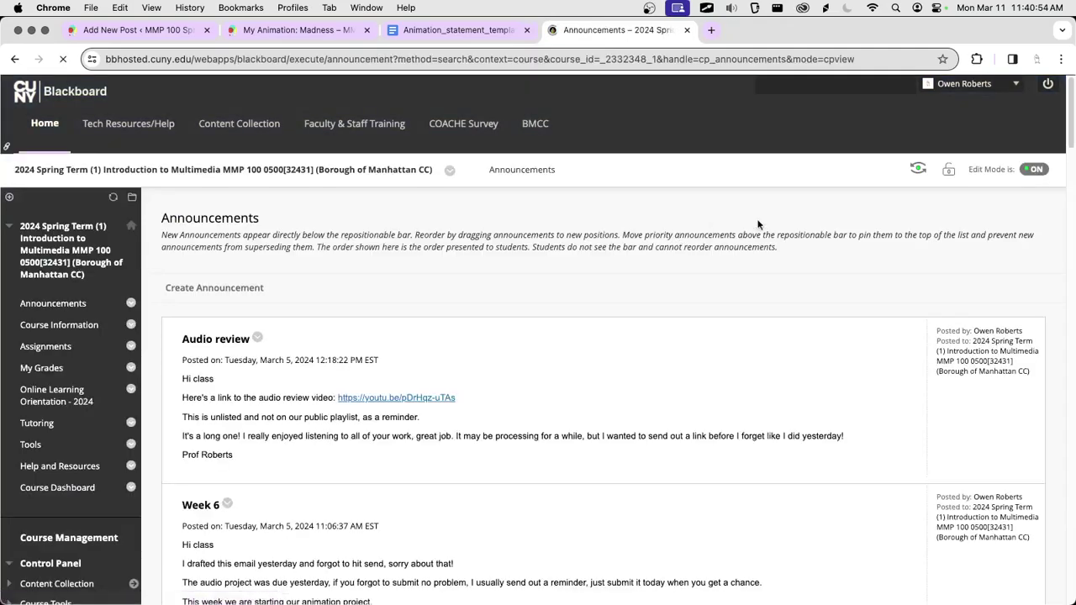
left_click(902, 171)
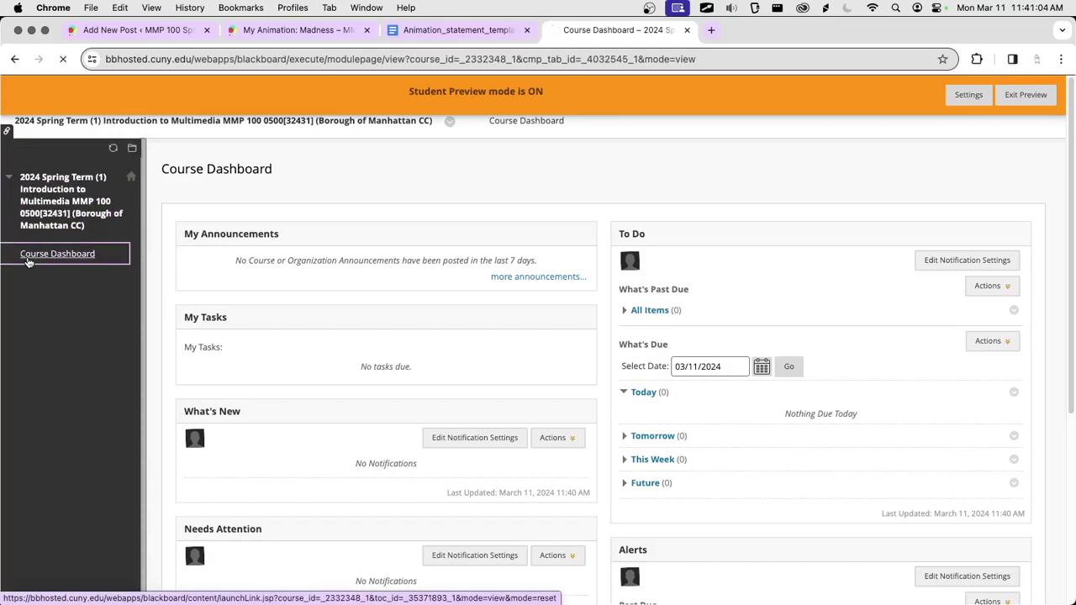
scroll(280, 277, "down", 5)
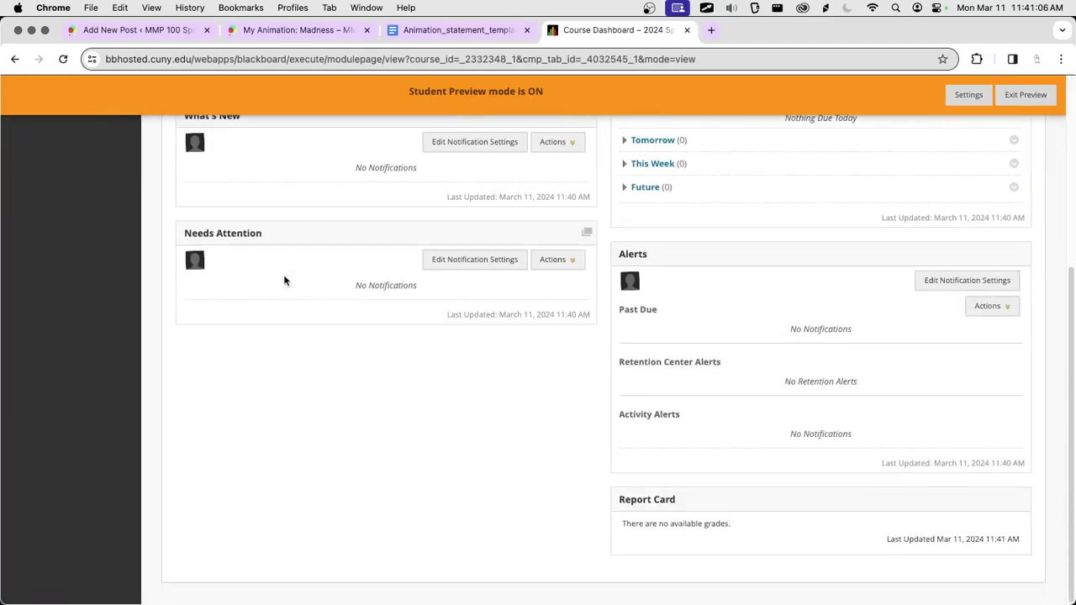
scroll(283, 277, "up", 5)
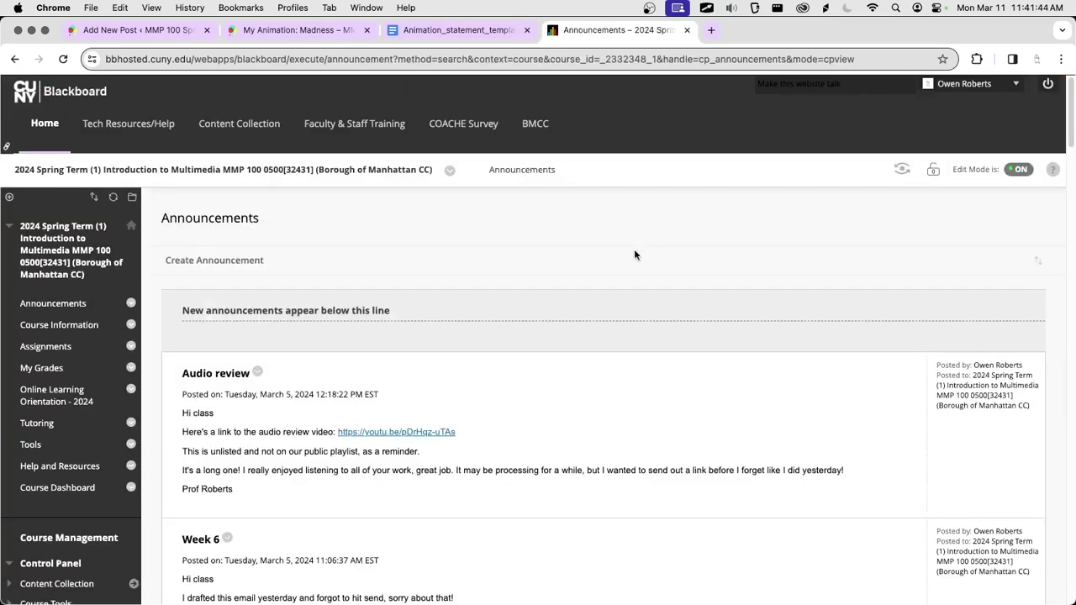
left_click(903, 171)
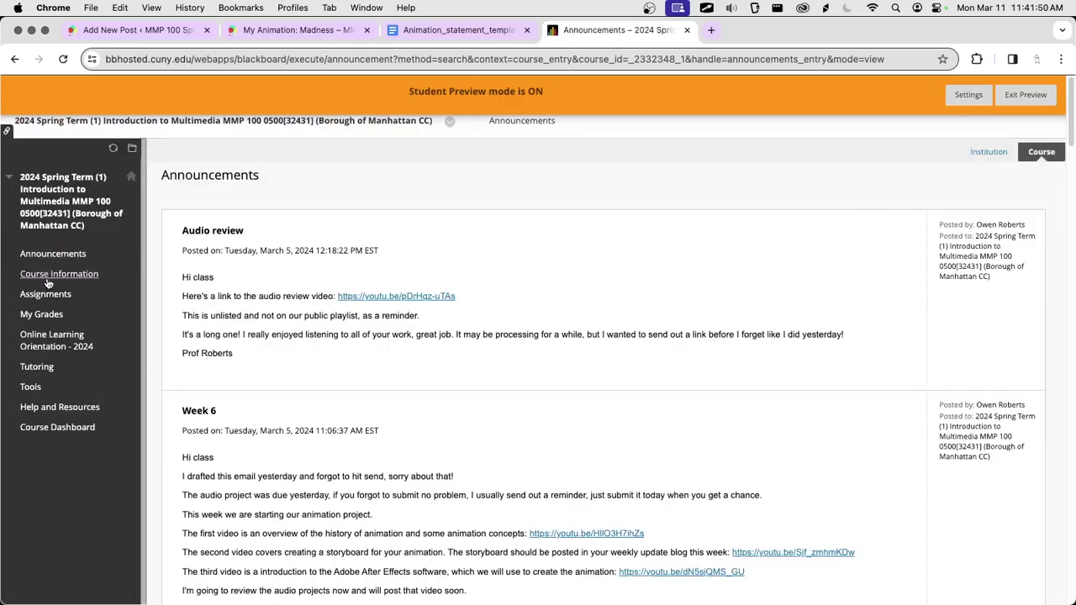
Open the Animated words and emotions assignment from the course's assignments.
left_click(24, 295)
scroll(496, 284, "down", 5)
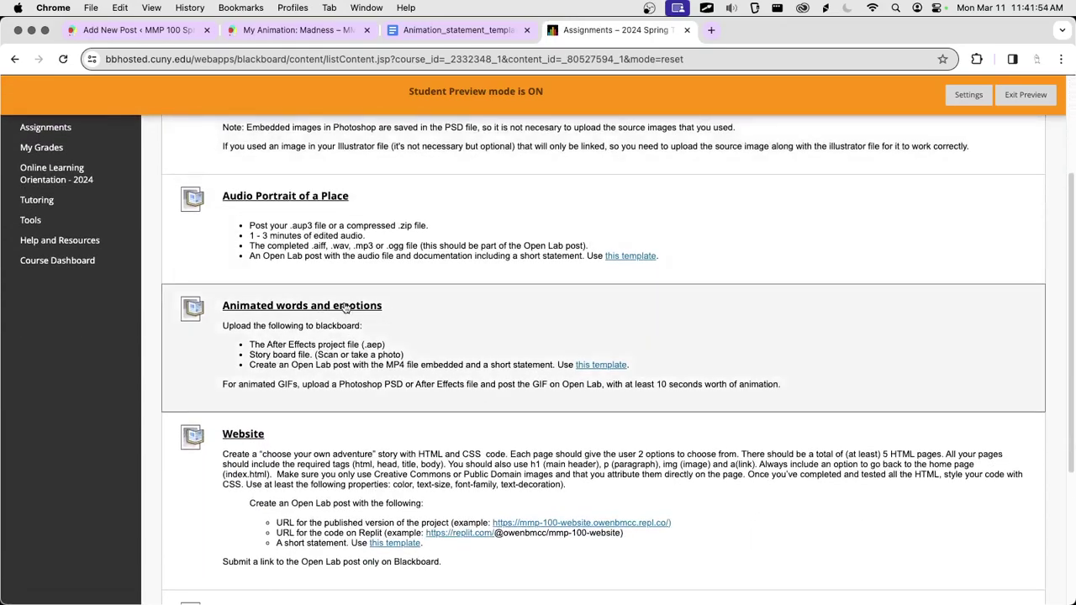
left_click(351, 307)
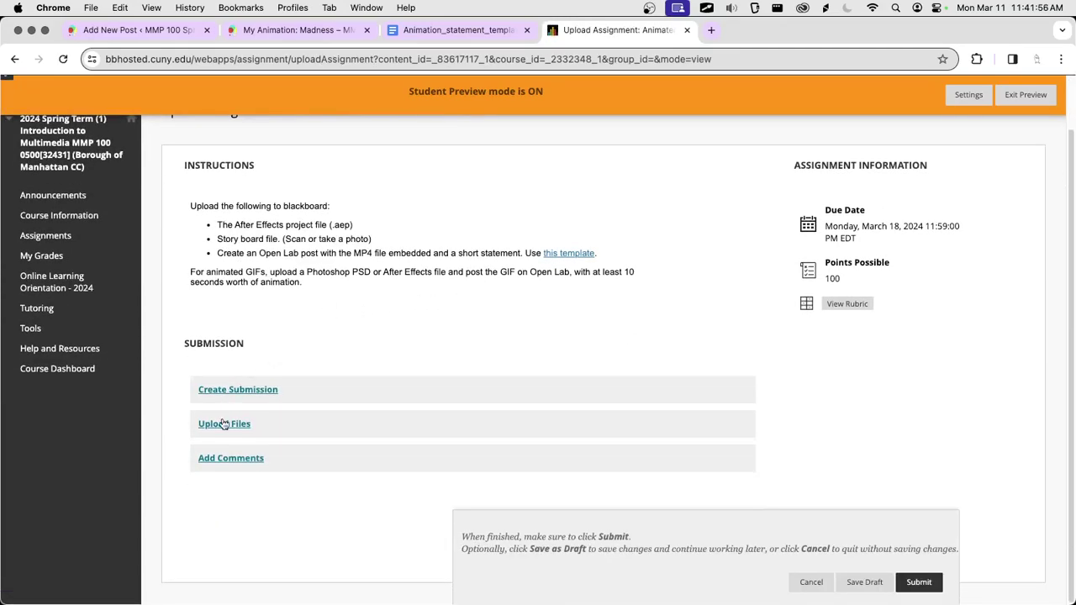
Create a text submission and paste the copied OpenLab post link into it.
left_click(249, 389)
scroll(352, 349, "down", 1)
scroll(352, 349, "down", 4)
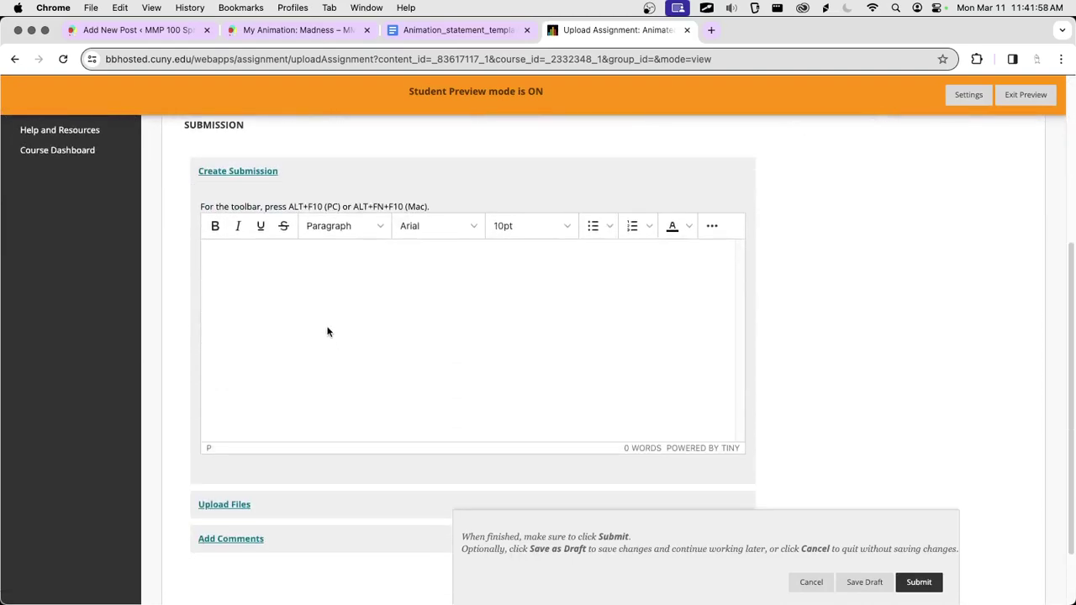
key("super+v")
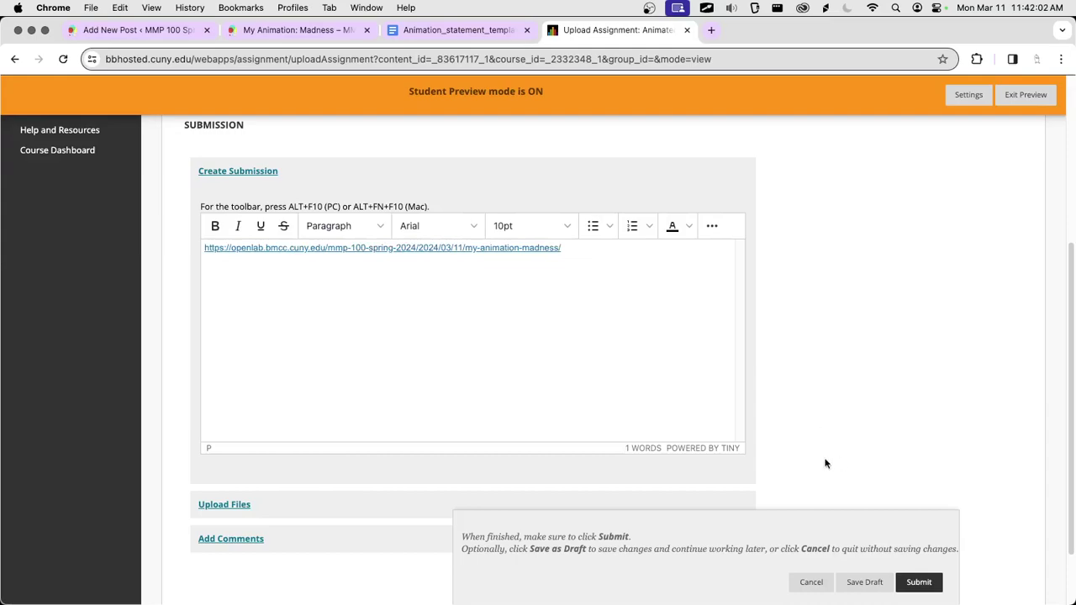
Attach the After Effects project madness.aep from the Animation folder of MMP 100 in Documents to the submission.
left_click(239, 502)
scroll(393, 365, "down", 4)
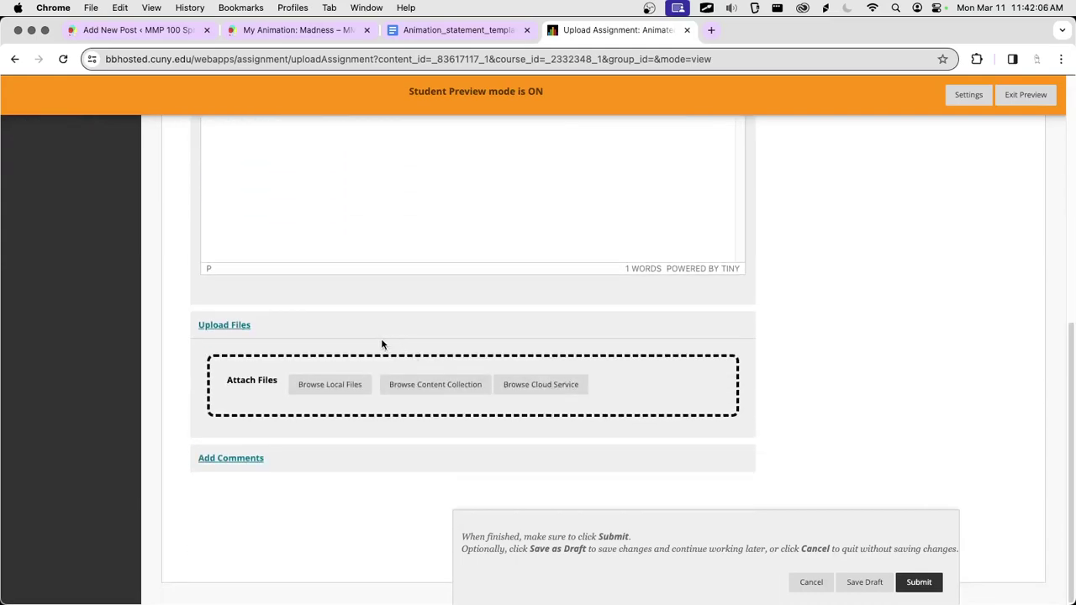
left_click(328, 387)
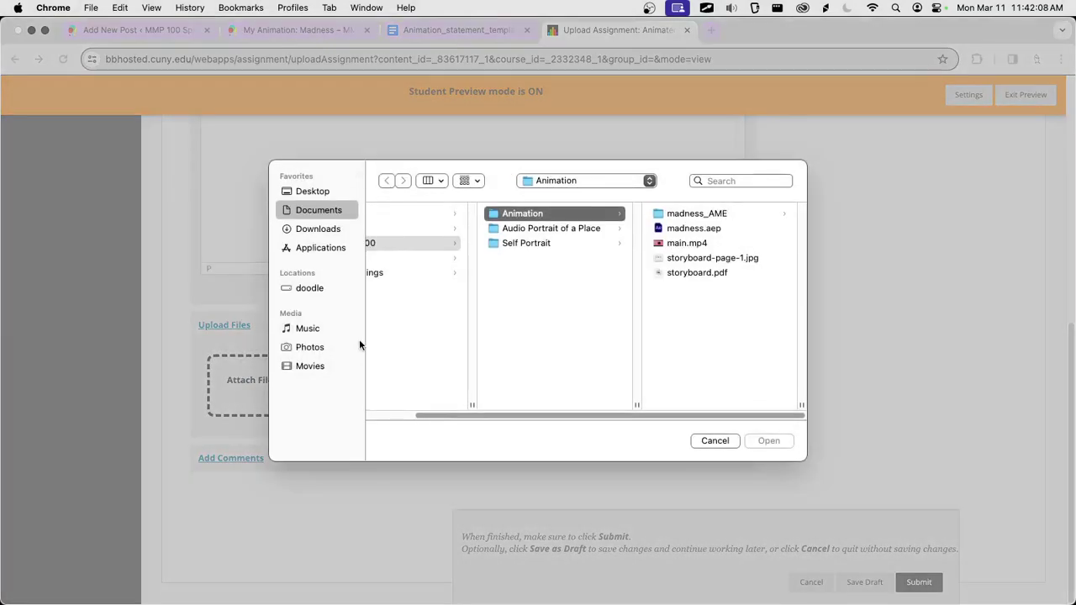
left_click(384, 243)
left_click(318, 210)
left_click(420, 243)
left_click(570, 216)
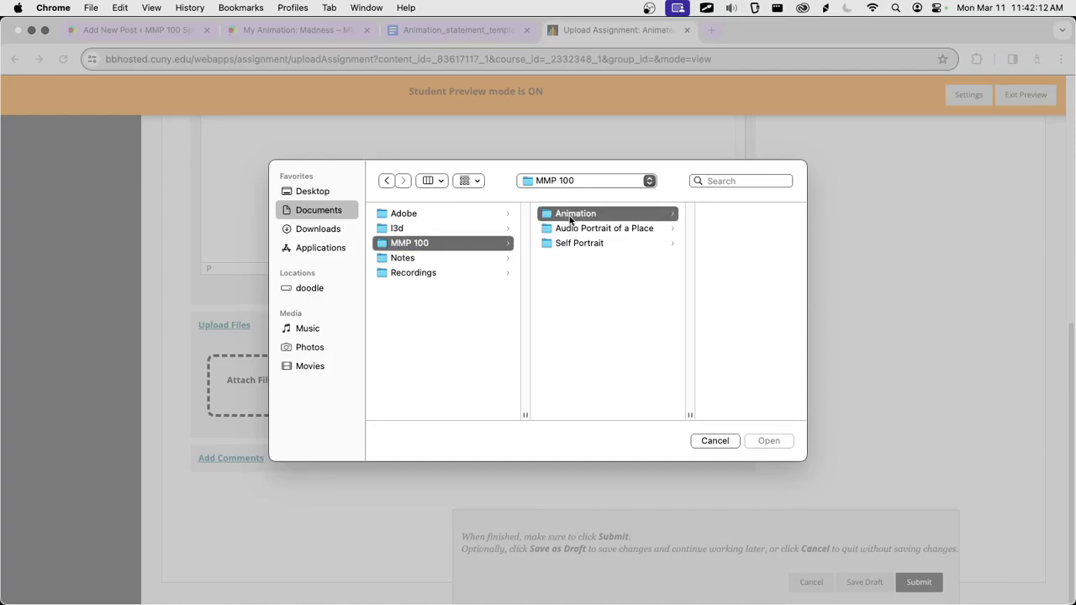
left_click(694, 229)
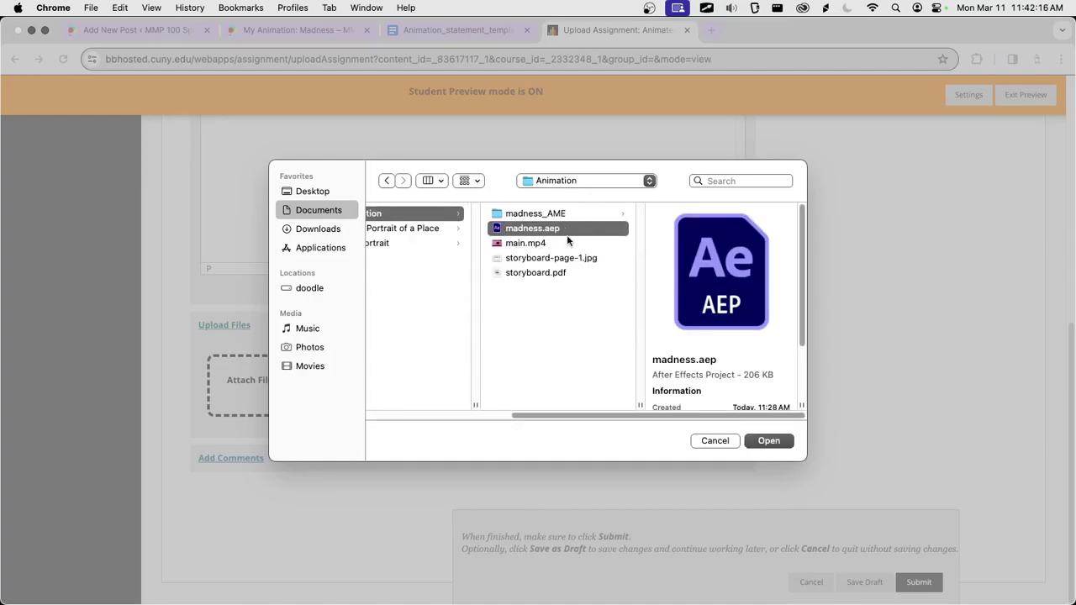
left_click(545, 214)
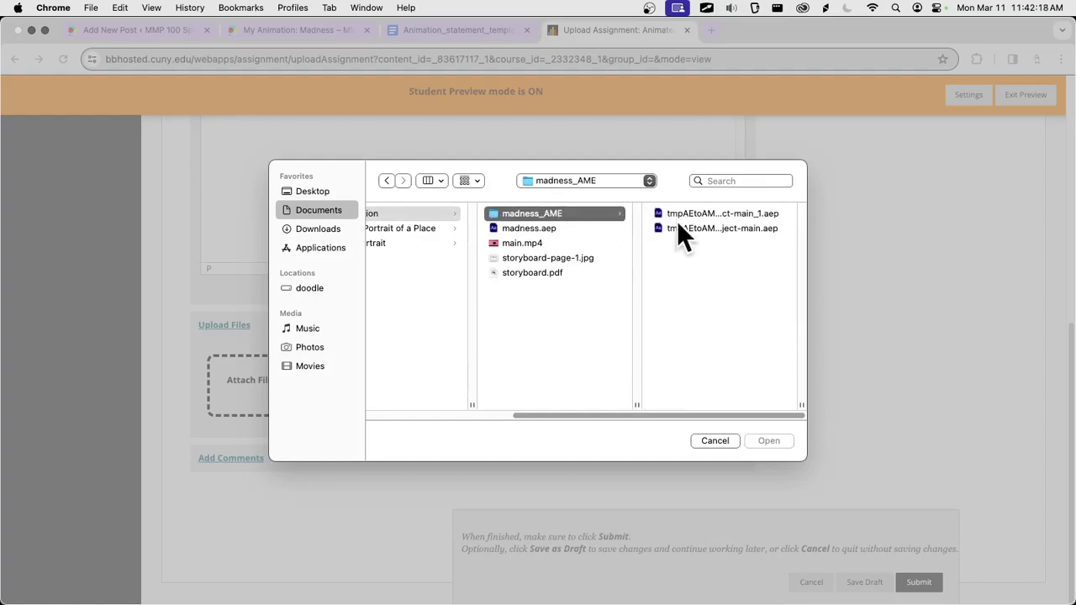
key("Down")
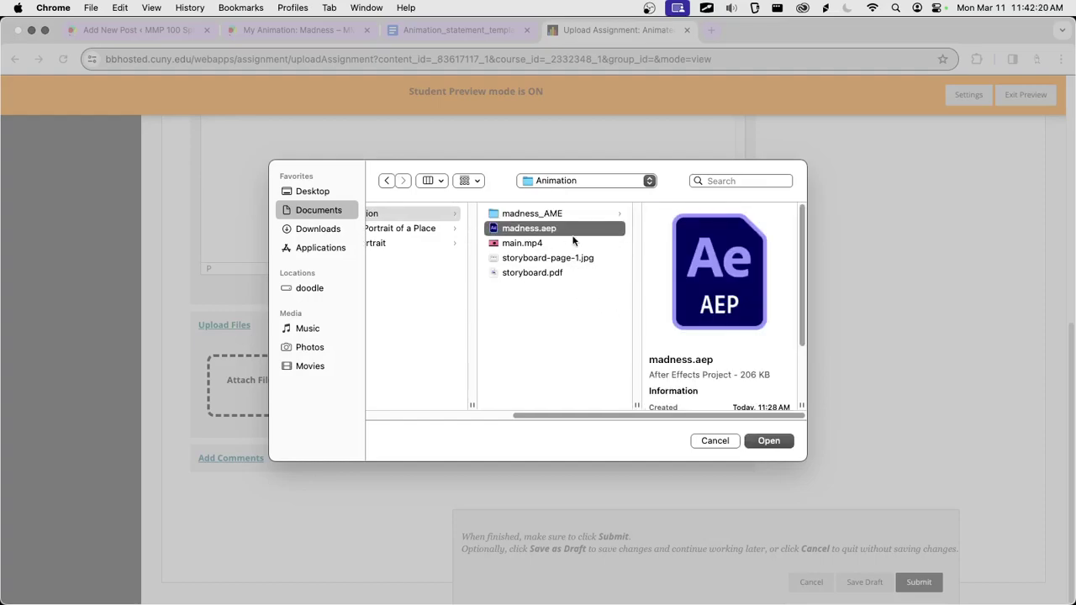
left_click(768, 440)
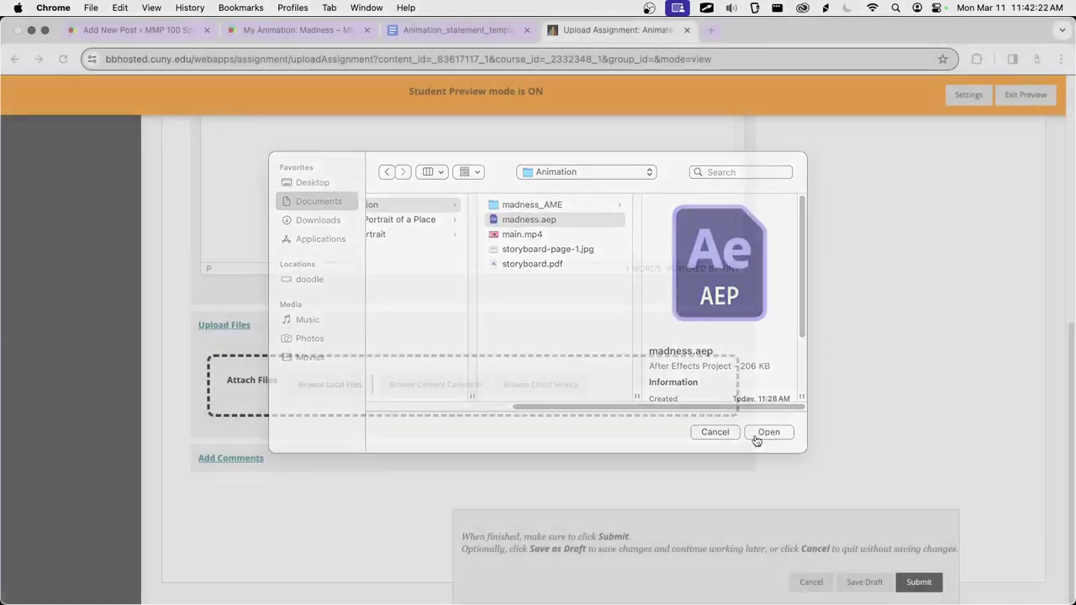
Attach storyboard.pdf from the Animation folder as well and submit the assignment.
scroll(525, 341, "down", 2)
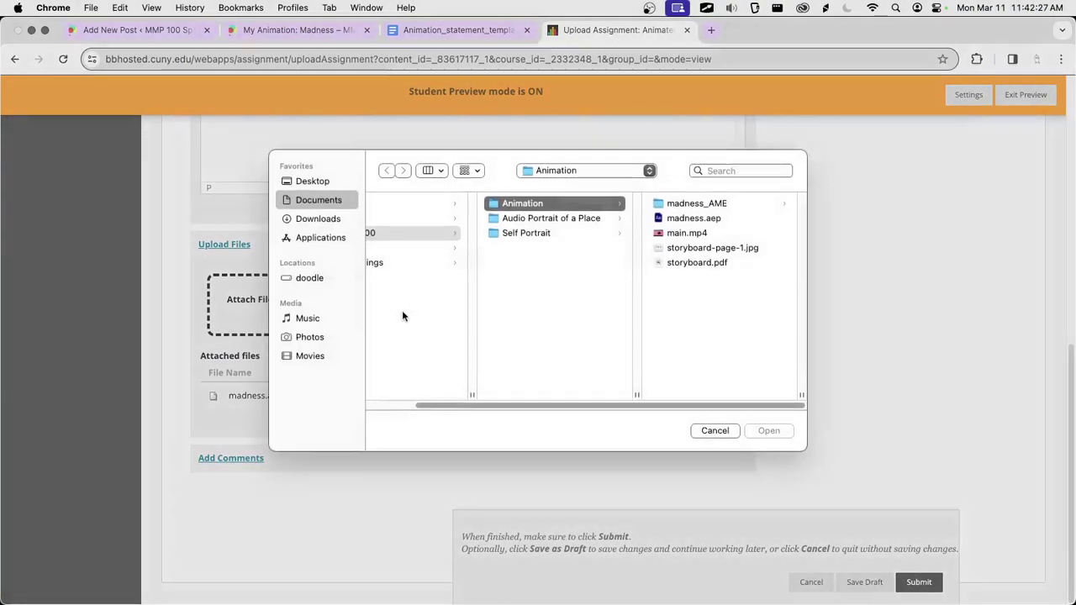
left_click(350, 305)
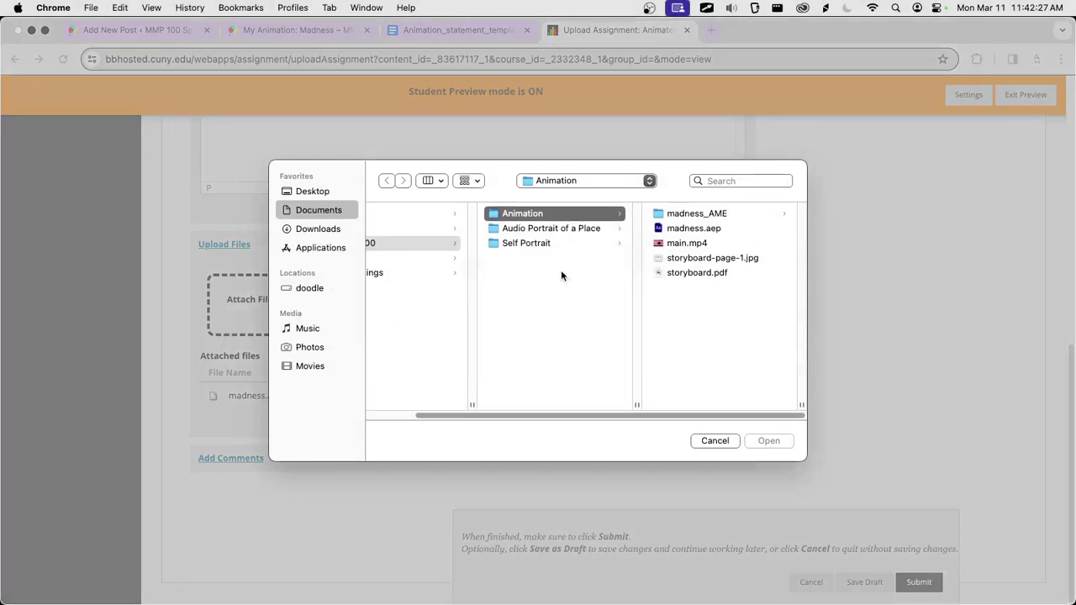
left_click(673, 272)
left_click(768, 442)
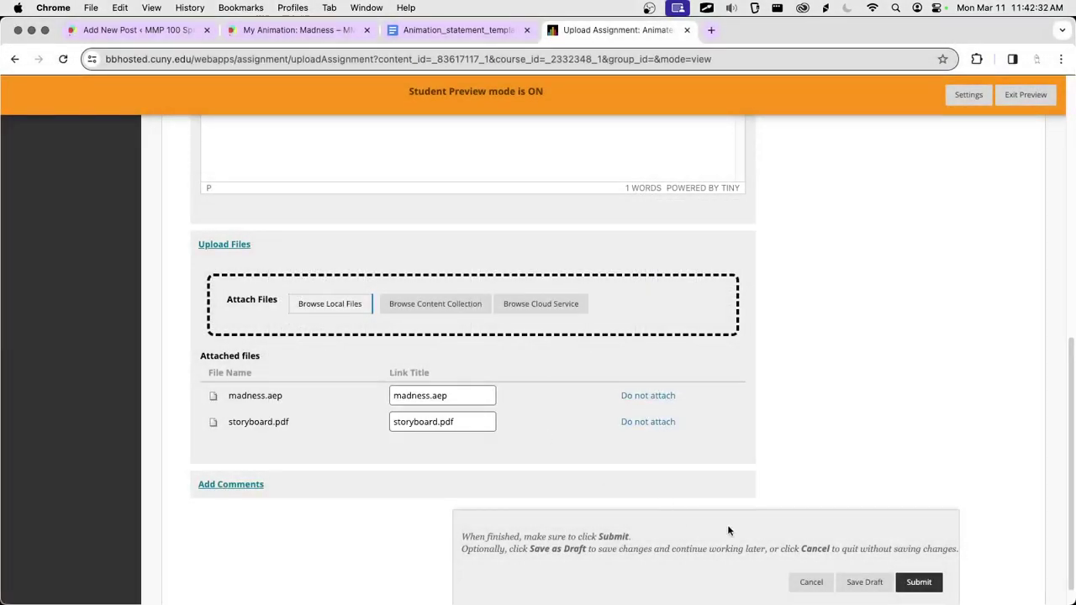
left_click(913, 583)
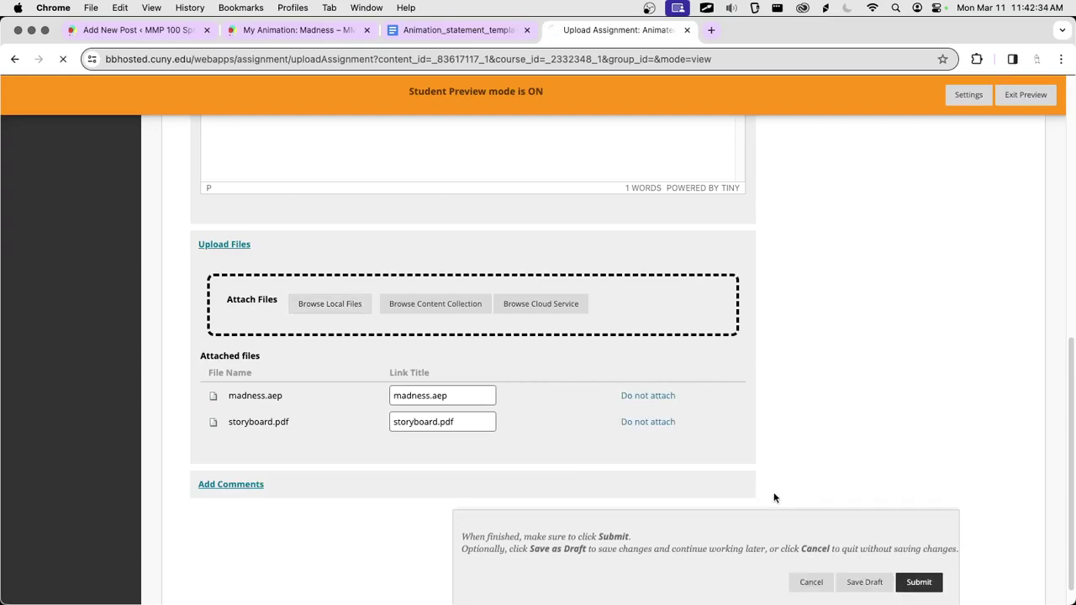